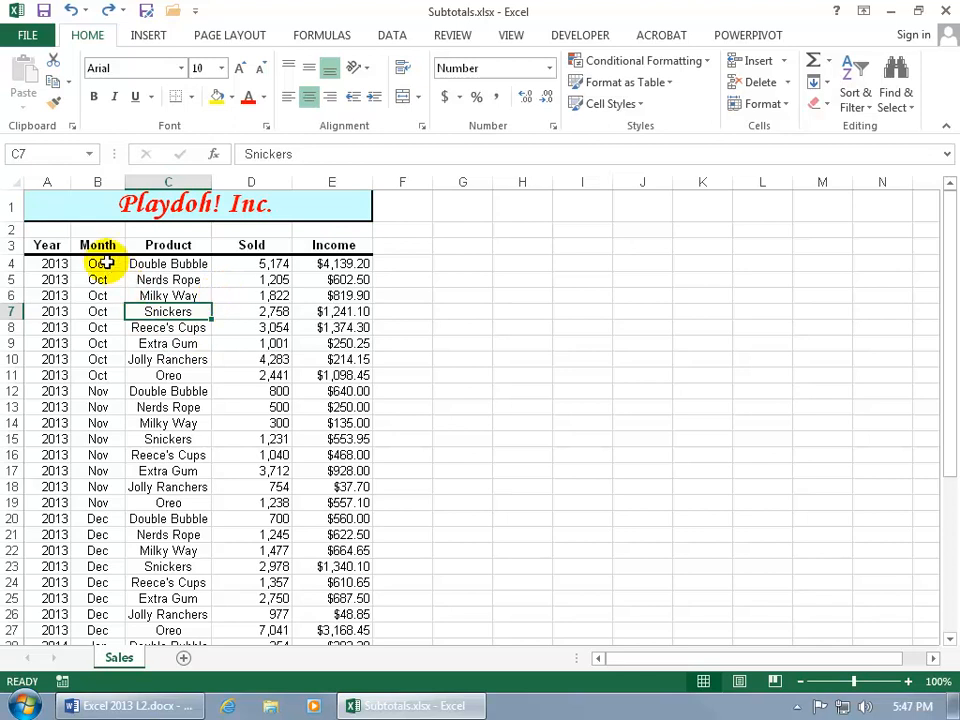
Step: Examine how the sales rows are grouped by month and year down the Month and Year columns
{"action": "left_click_drag", "start_coordinate": [100, 268], "coordinate": [100, 378]}
{"action": "left_click", "coordinate": [97, 439]}
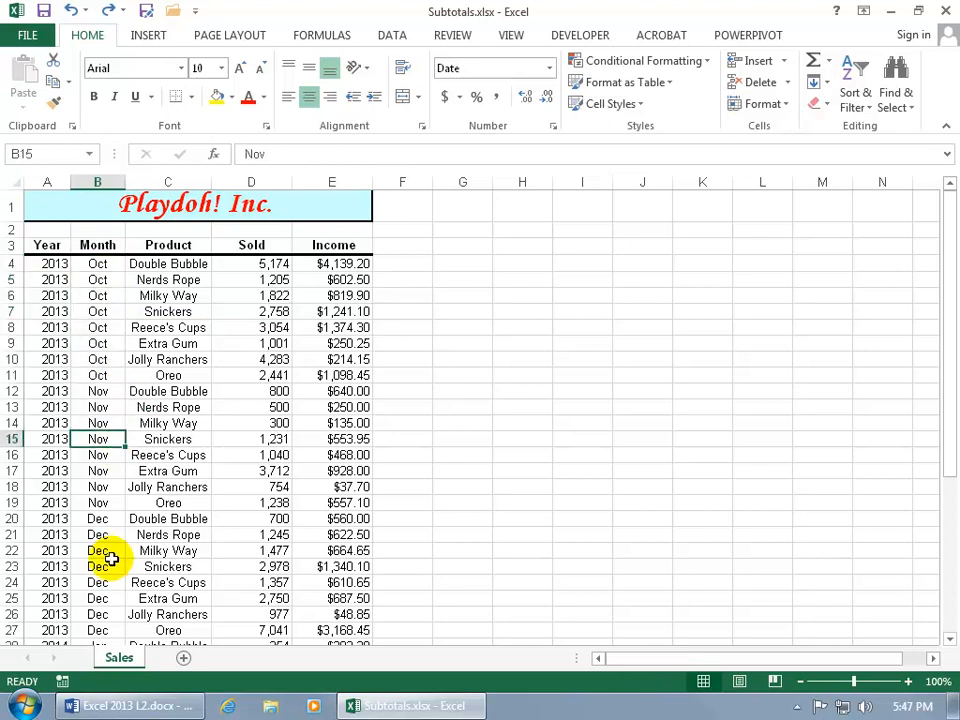
{"action": "left_click", "coordinate": [100, 566]}
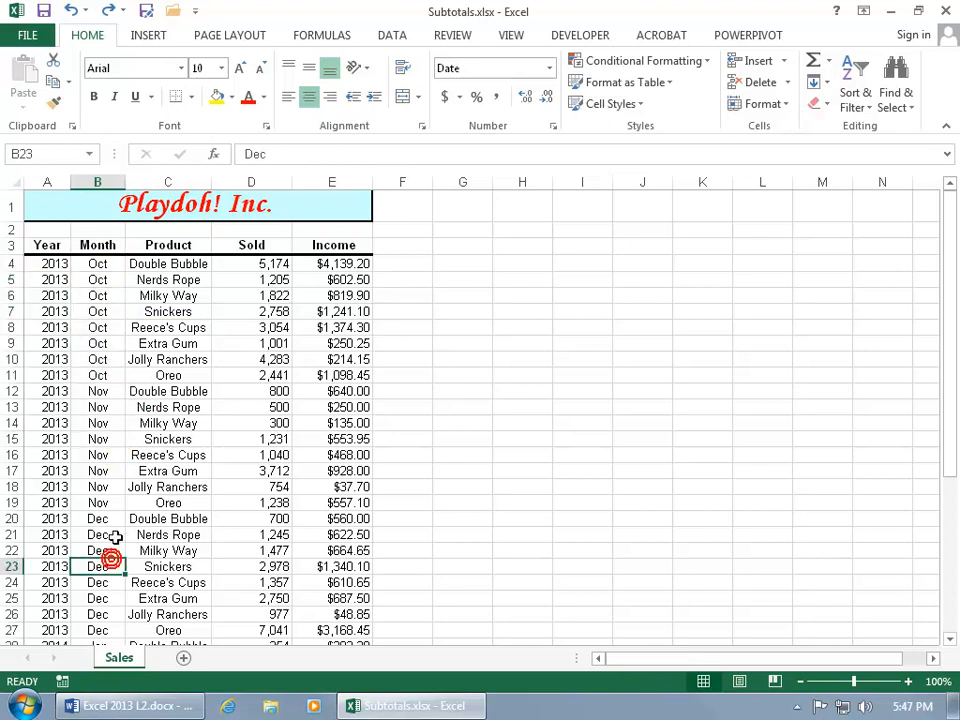
{"action": "left_click", "coordinate": [116, 343]}
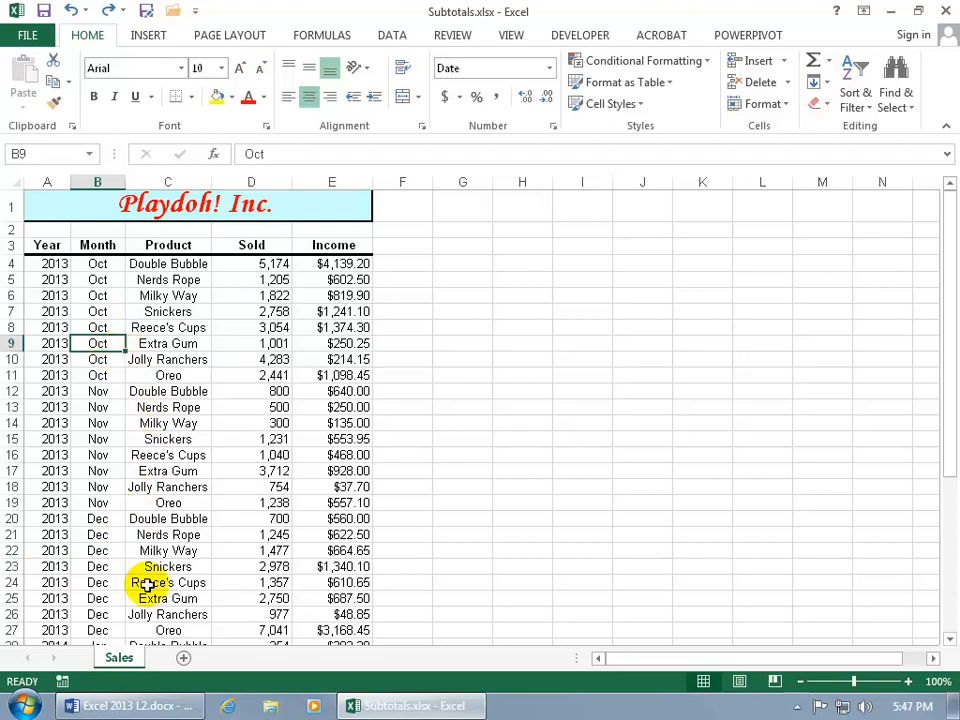
{"action": "left_click", "coordinate": [47, 439]}
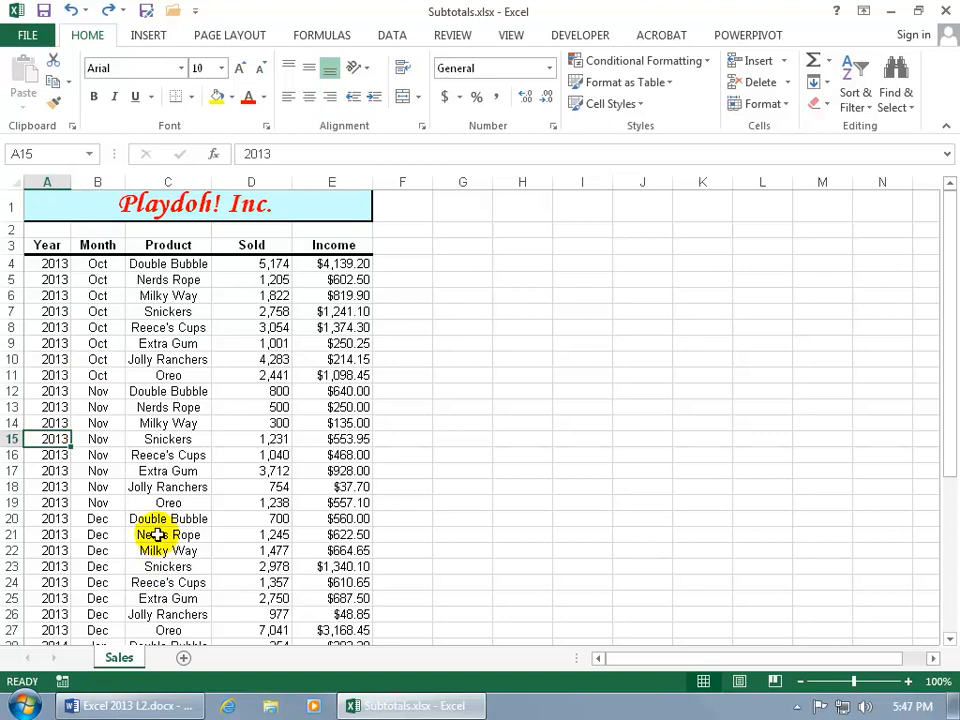
{"action": "scroll", "coordinate": [158, 534], "scroll_direction": "down", "scroll_amount": 5}
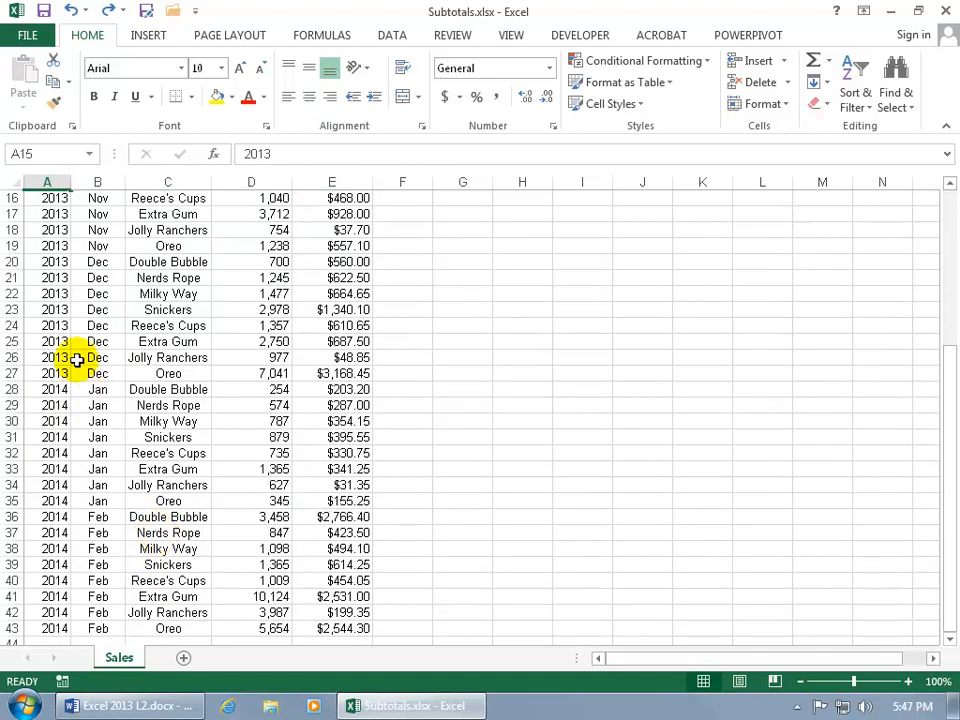
{"action": "left_click", "coordinate": [56, 440]}
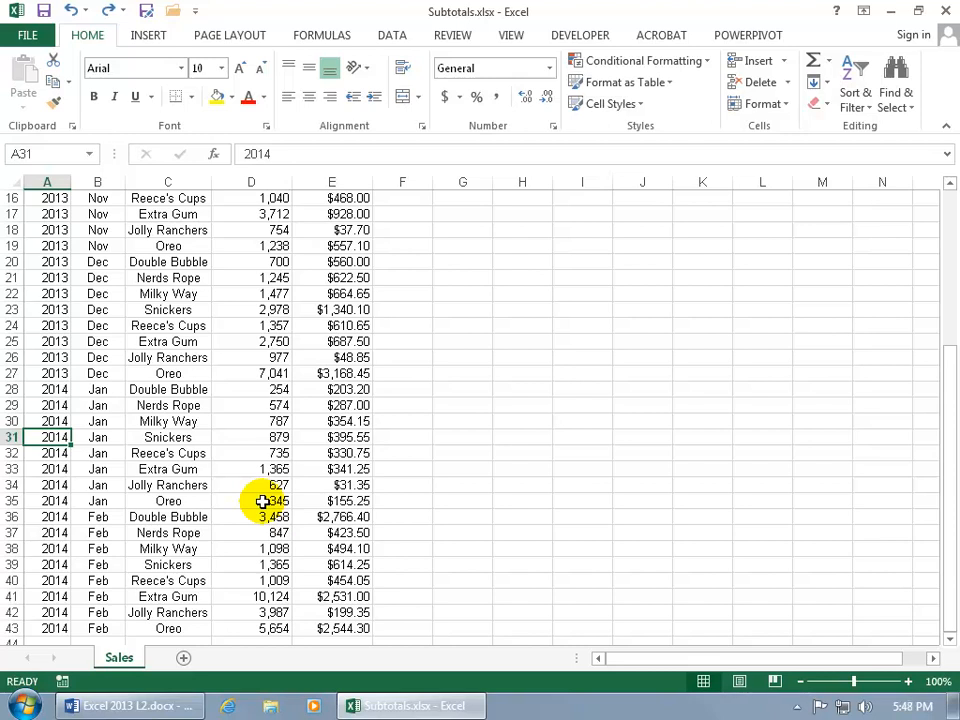
Step: Convert the sales data in A3:E43 into a table with headers
{"action": "left_click", "coordinate": [190, 327]}
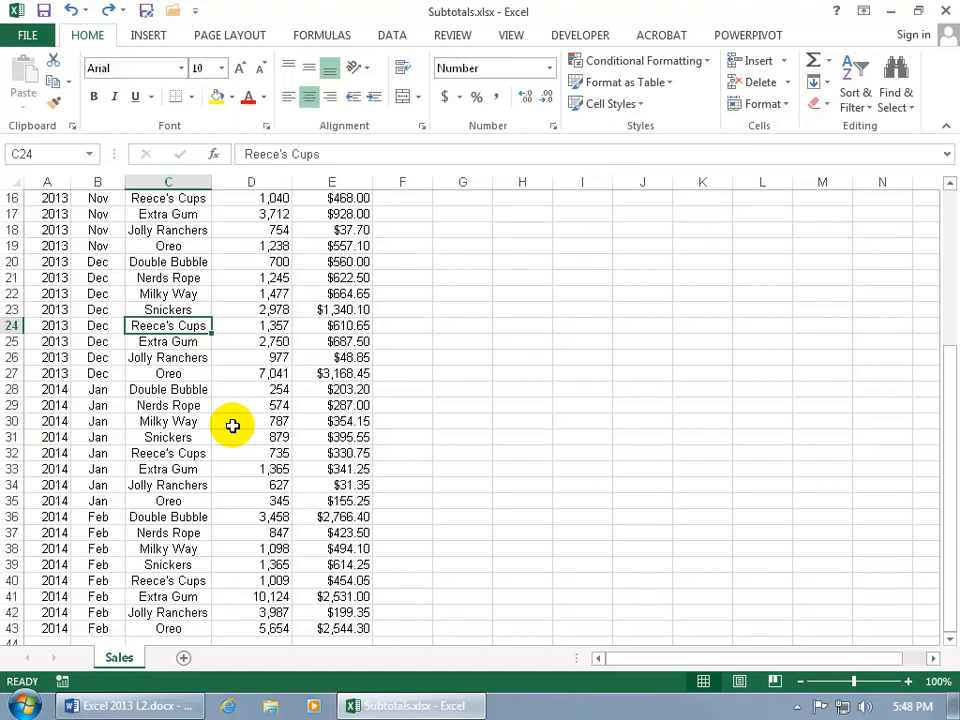
{"action": "left_click", "coordinate": [148, 35]}
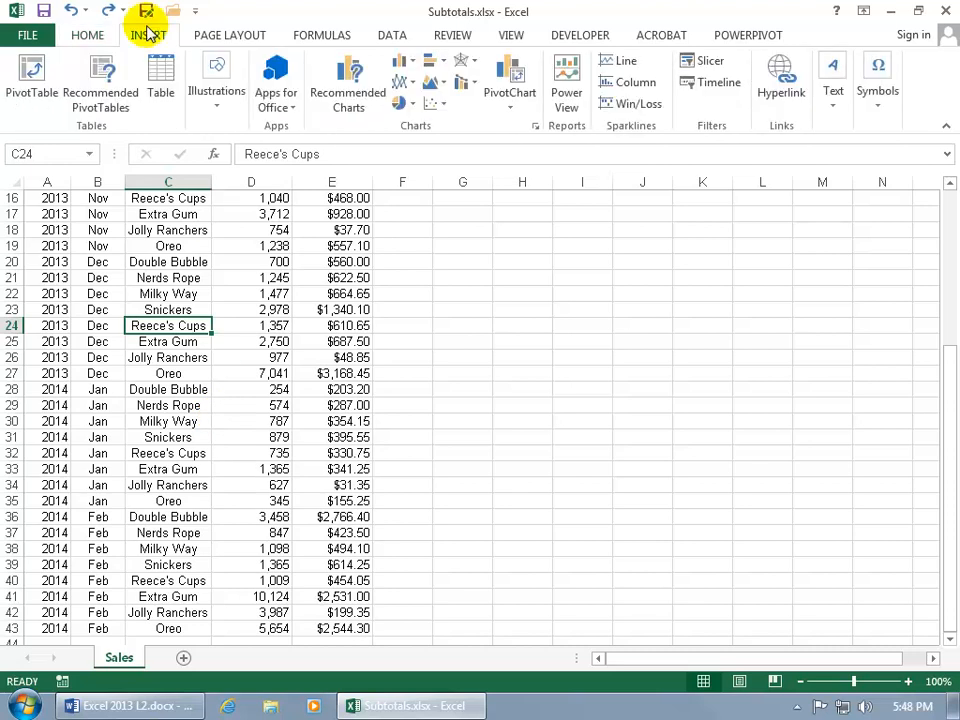
{"action": "left_click", "coordinate": [164, 95]}
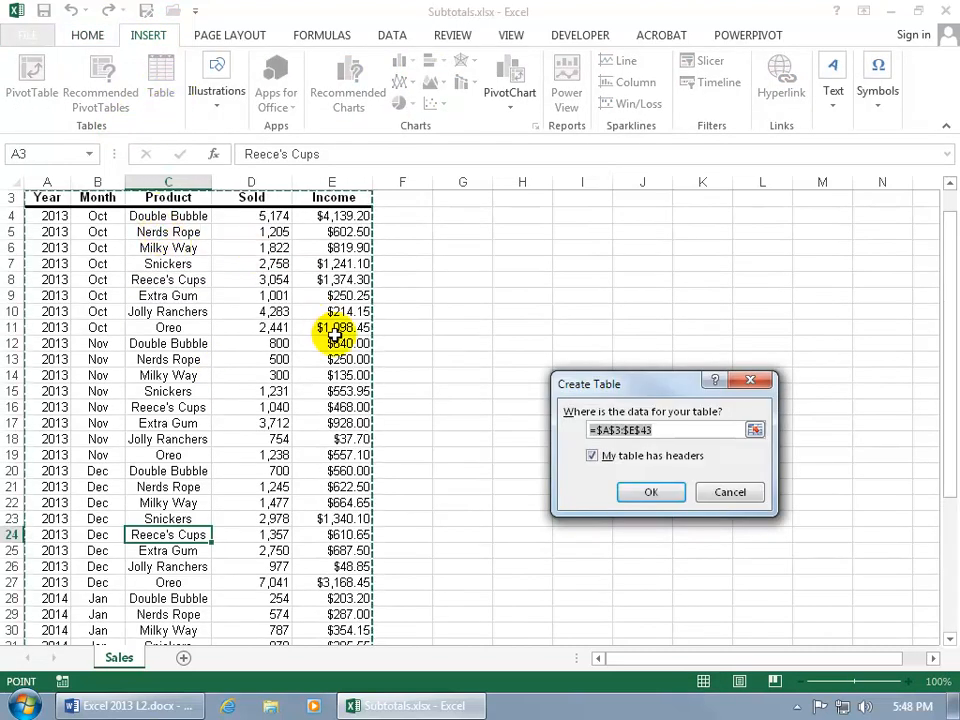
{"action": "left_click", "coordinate": [648, 492]}
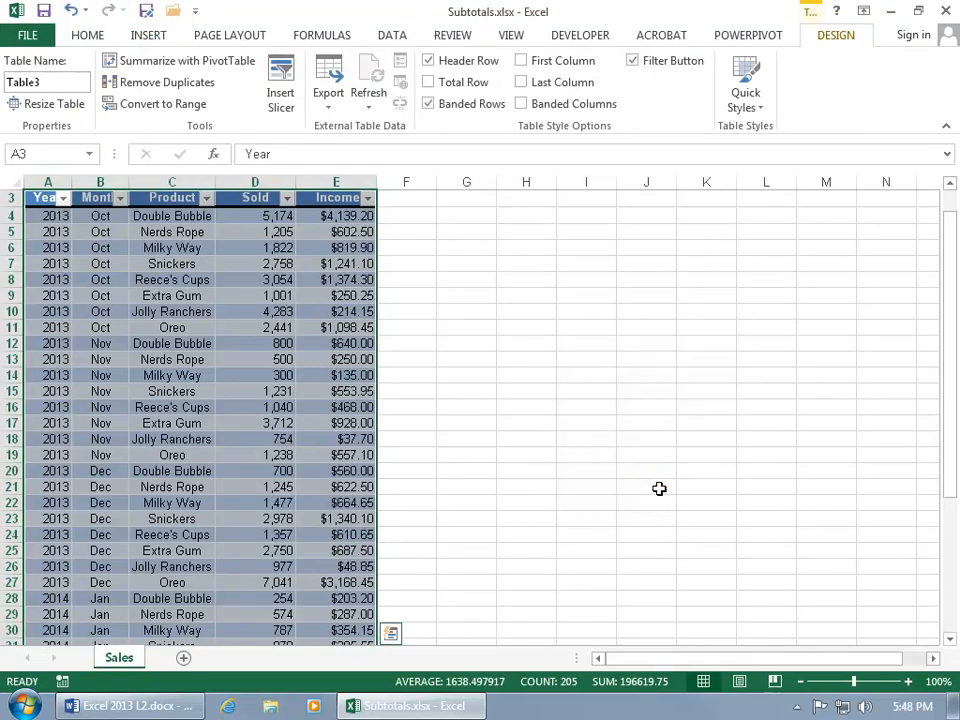
Step: Check whether the Subtotal command is available for the table and undo the table conversion
{"action": "left_click", "coordinate": [272, 407]}
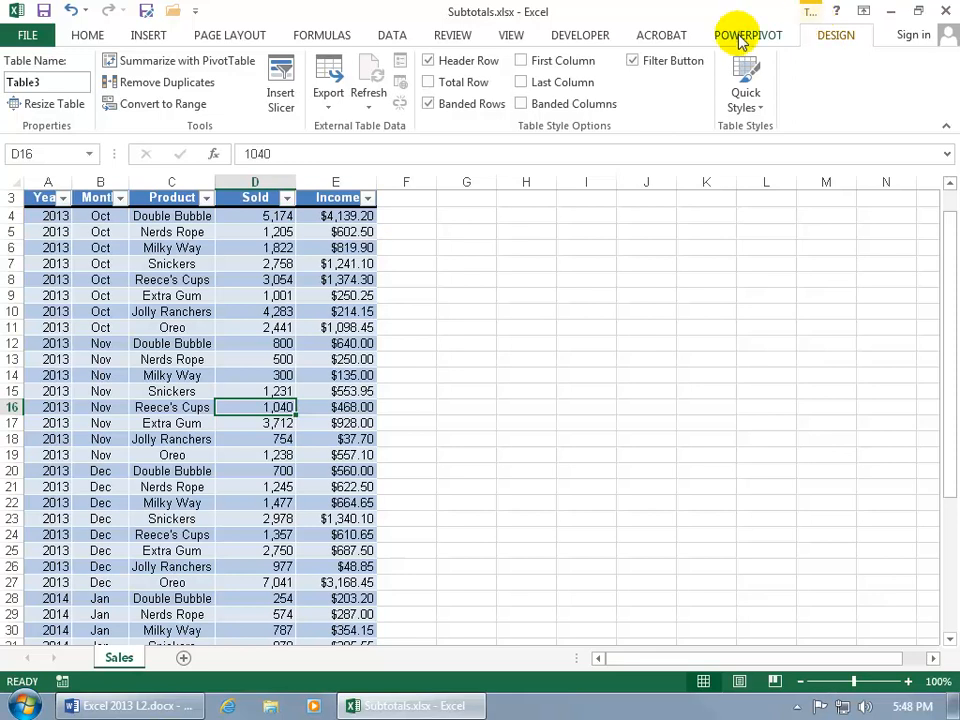
{"action": "left_click", "coordinate": [396, 34]}
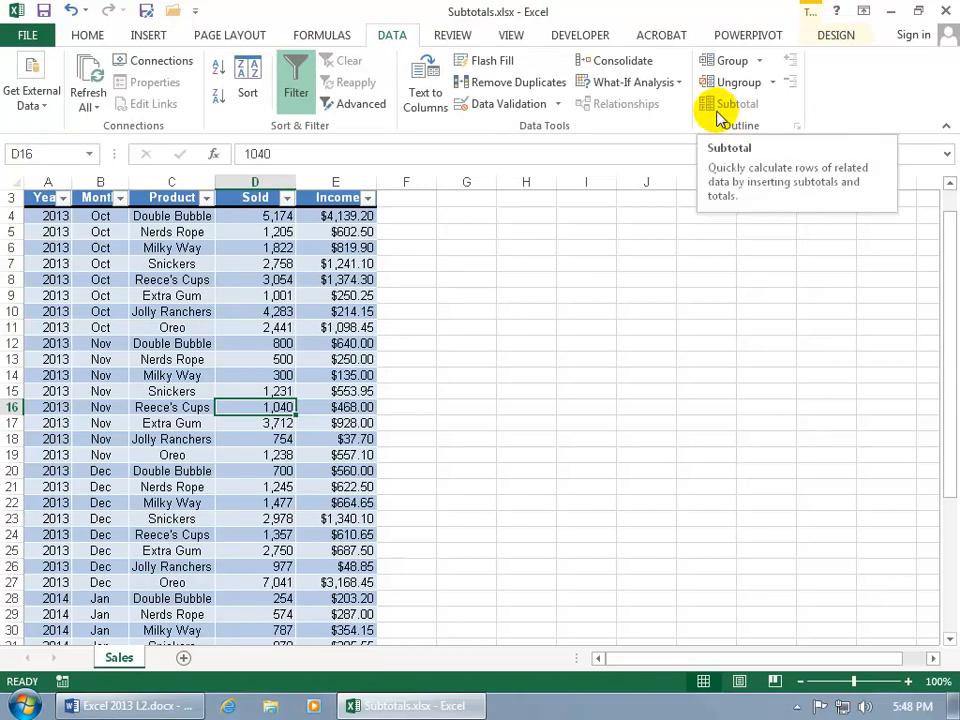
{"action": "left_click", "coordinate": [72, 11]}
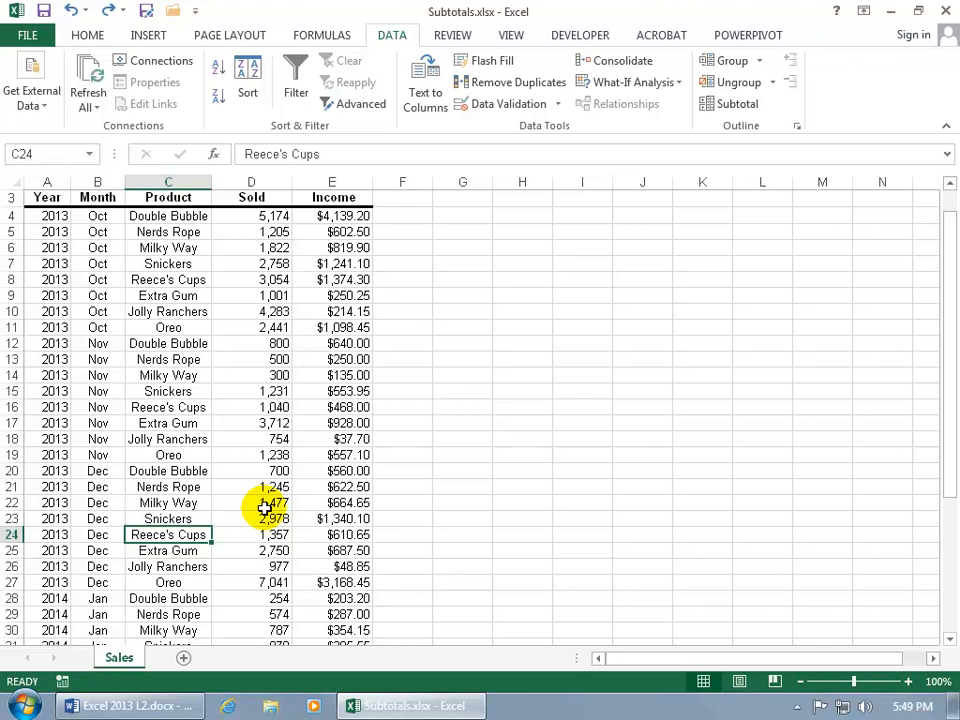
Step: Compare the repeated Double Bubble entries, sort the sales list by Product from A to Z, and undo the sort
{"action": "left_click", "coordinate": [170, 216]}
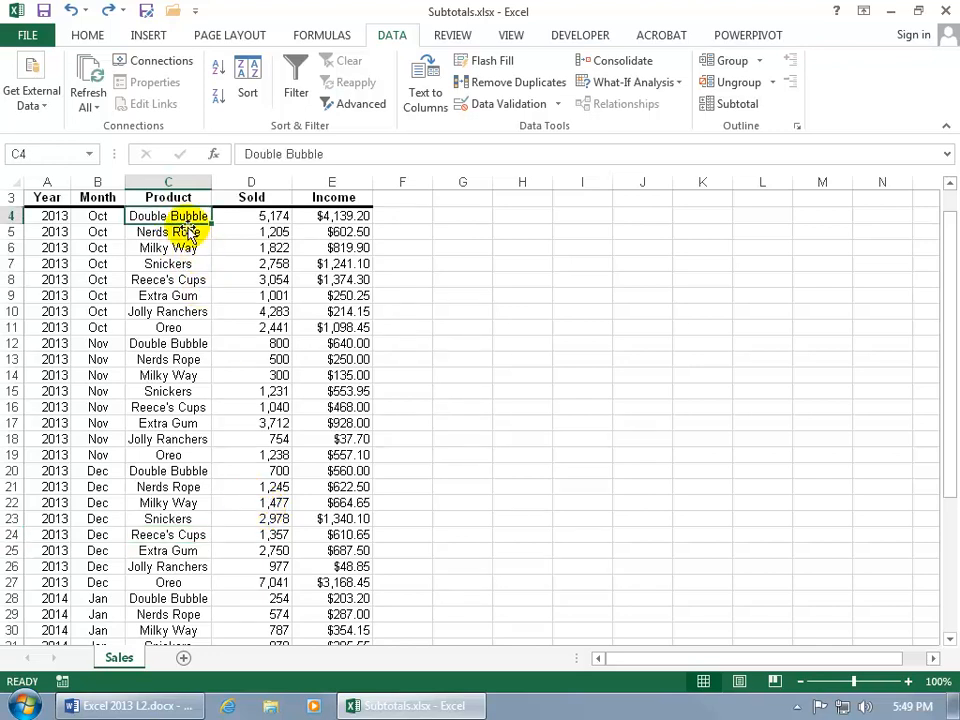
{"action": "left_click", "coordinate": [182, 343]}
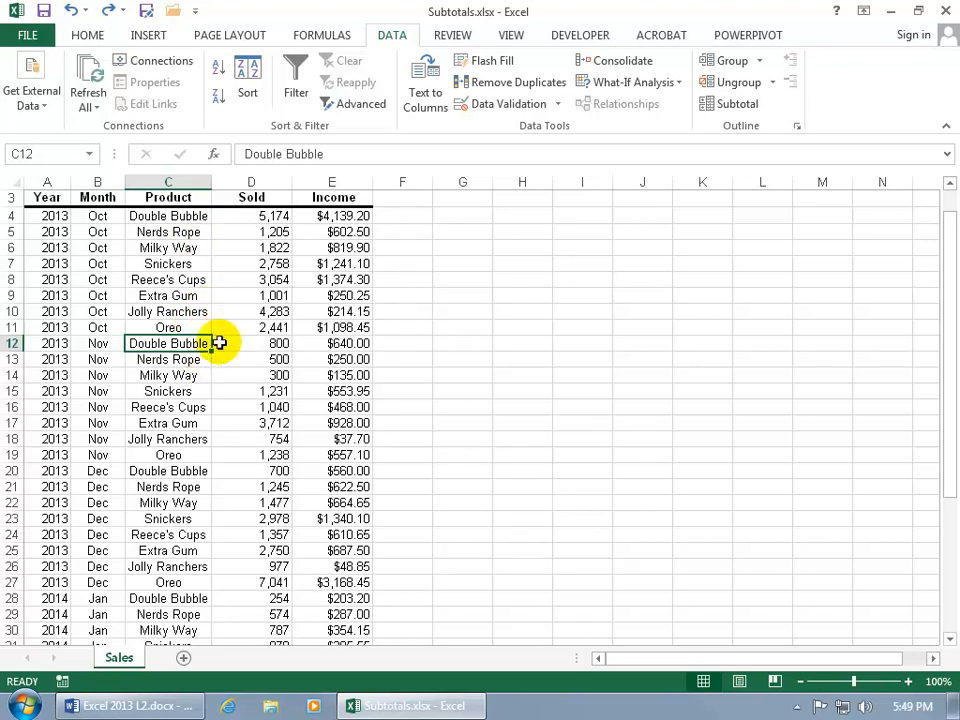
{"action": "left_click", "coordinate": [208, 216]}
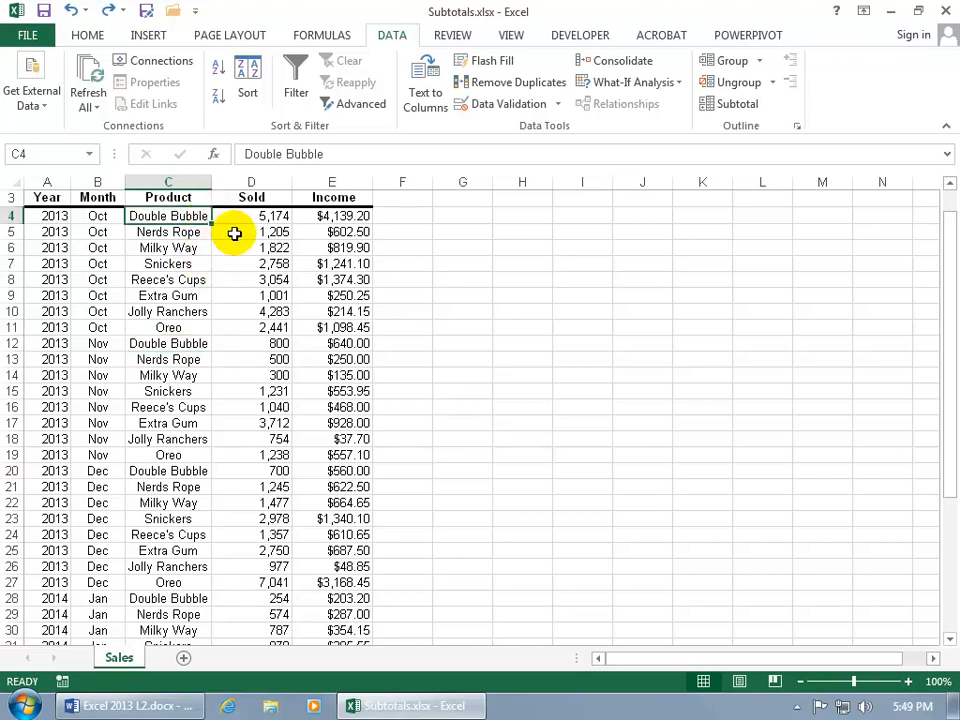
{"action": "left_click", "coordinate": [189, 342]}
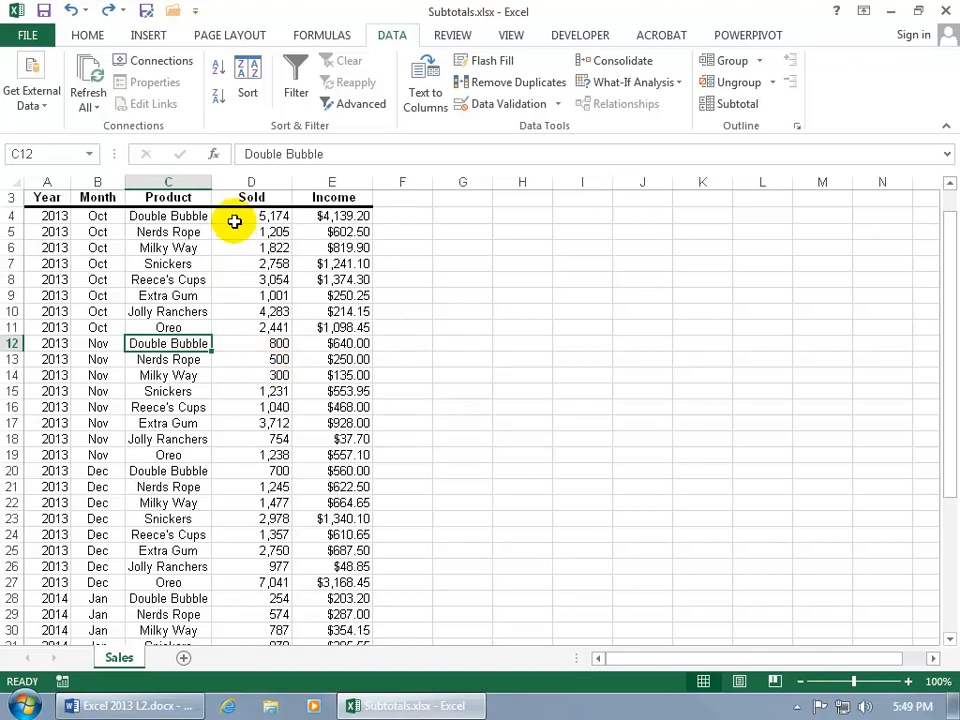
{"action": "left_click", "coordinate": [186, 232]}
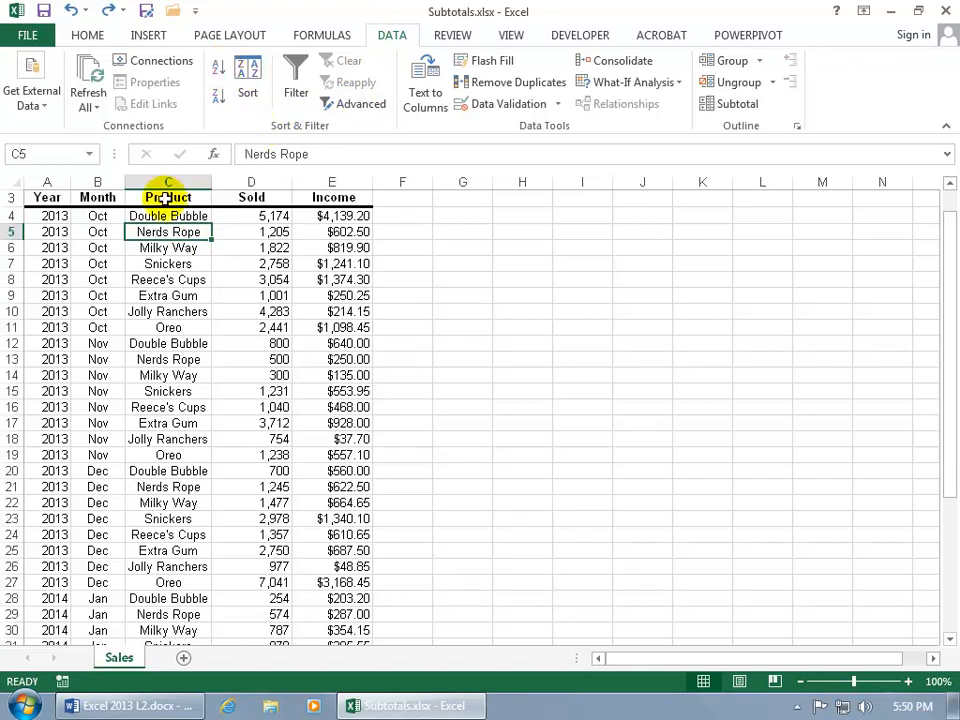
{"action": "right_click", "coordinate": [155, 234]}
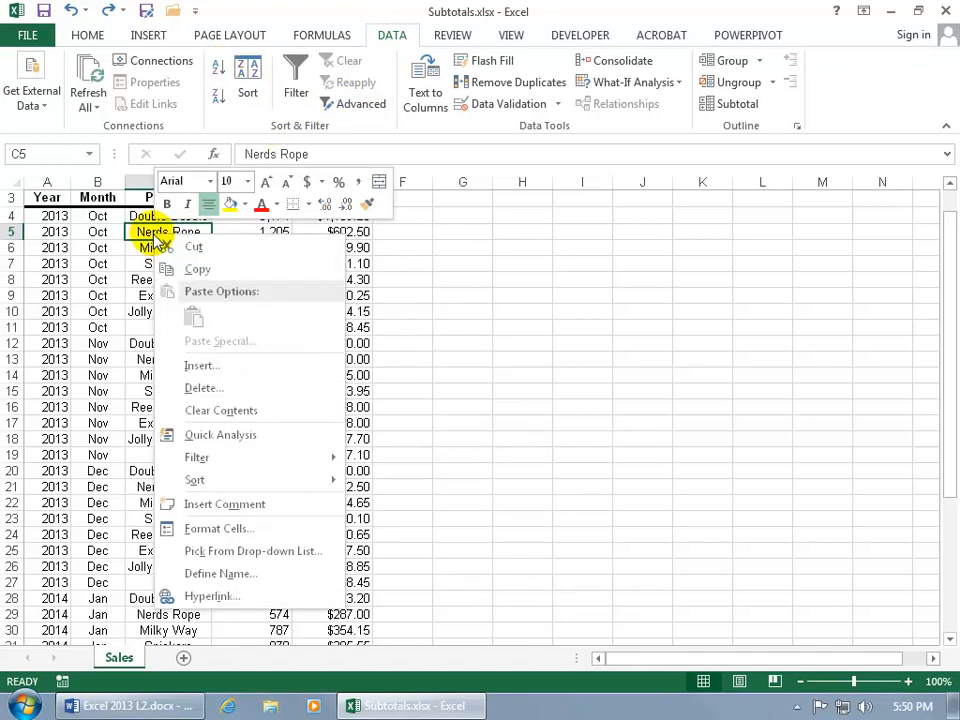
{"action": "mouse_move", "coordinate": [231, 484]}
{"action": "left_click", "coordinate": [382, 480]}
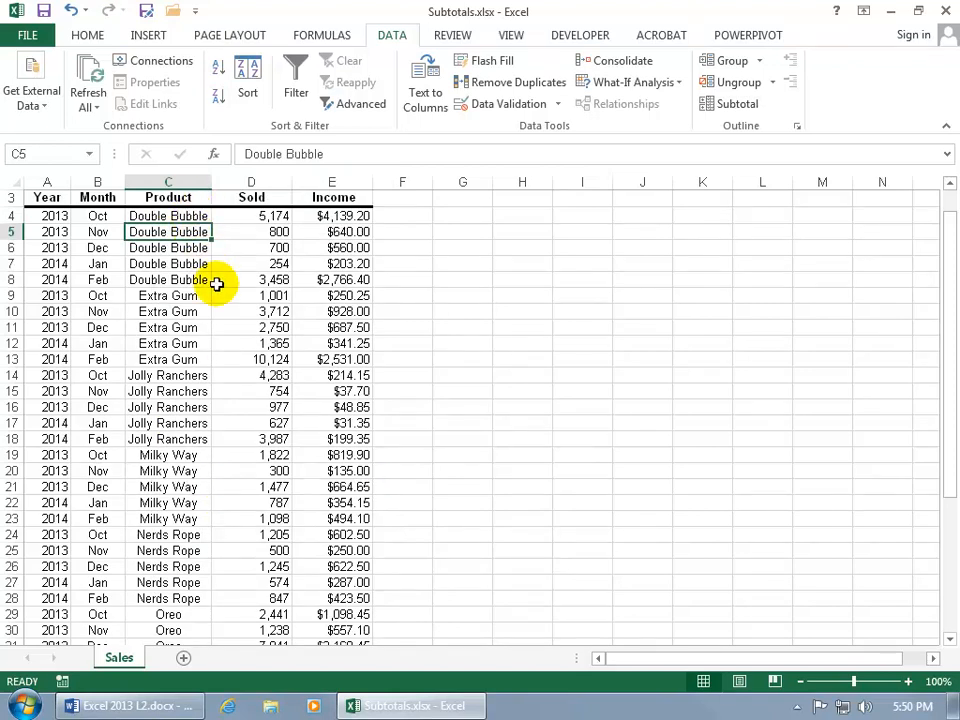
{"action": "left_click", "coordinate": [71, 11]}
Step: Start a Subtotal on the sales list and group it at each change in Month
{"action": "left_click", "coordinate": [97, 247]}
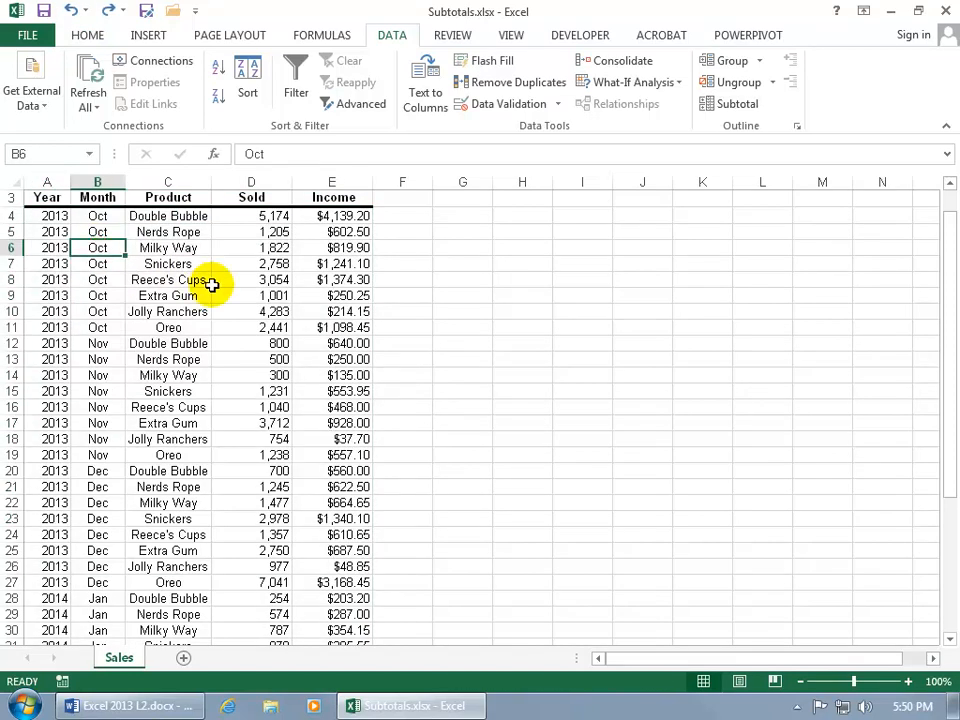
{"action": "left_click", "coordinate": [107, 327]}
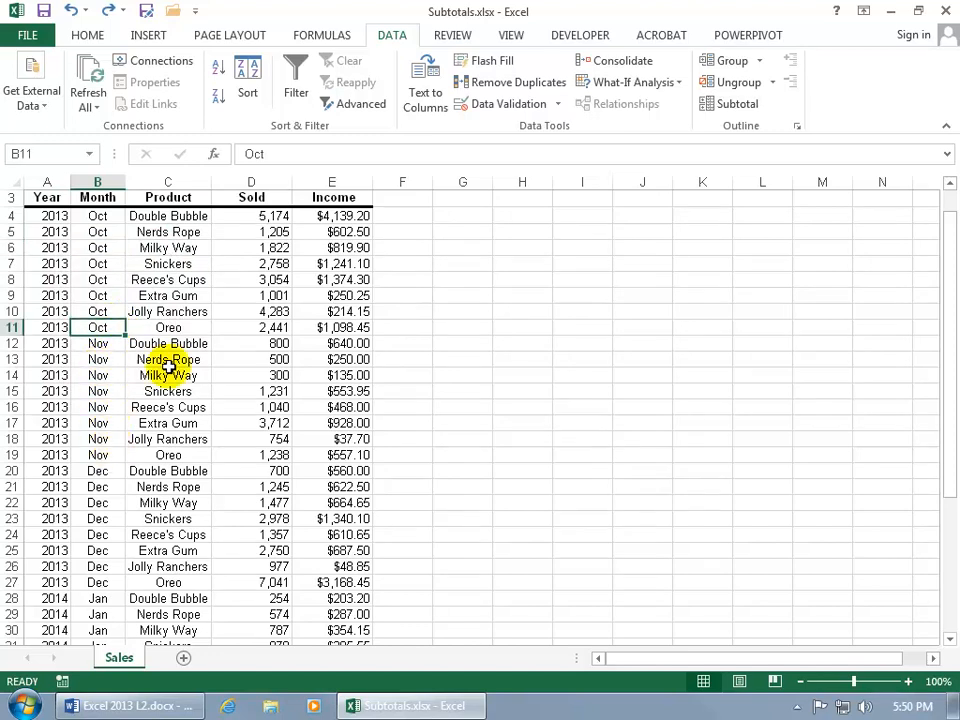
{"action": "left_click", "coordinate": [735, 104]}
{"action": "left_click_drag", "start_coordinate": [664, 301], "coordinate": [519, 216]}
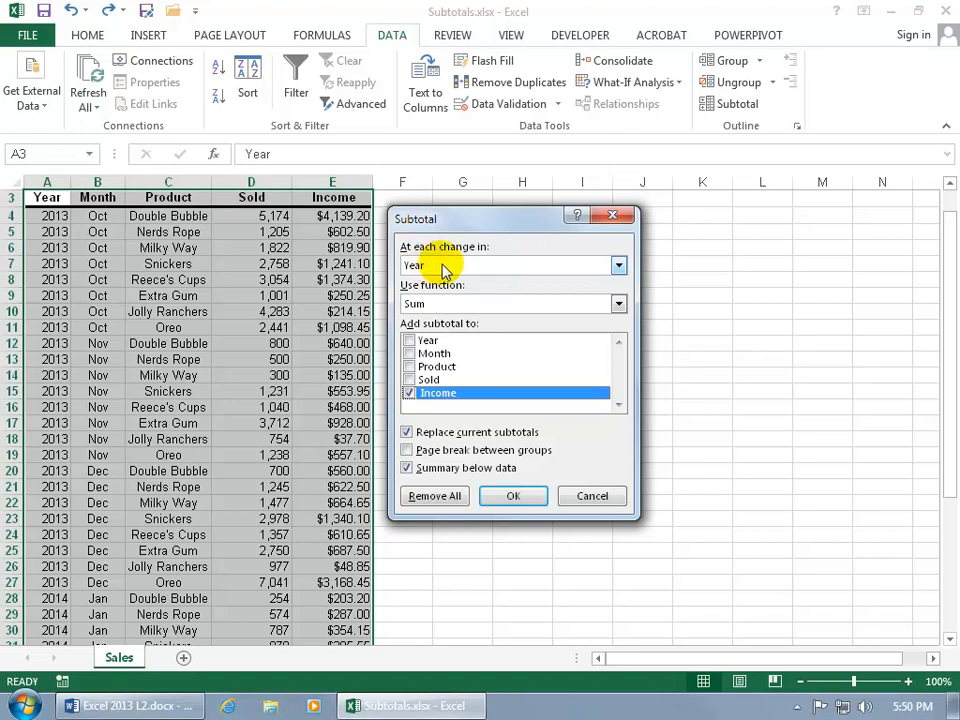
{"action": "left_click", "coordinate": [619, 268]}
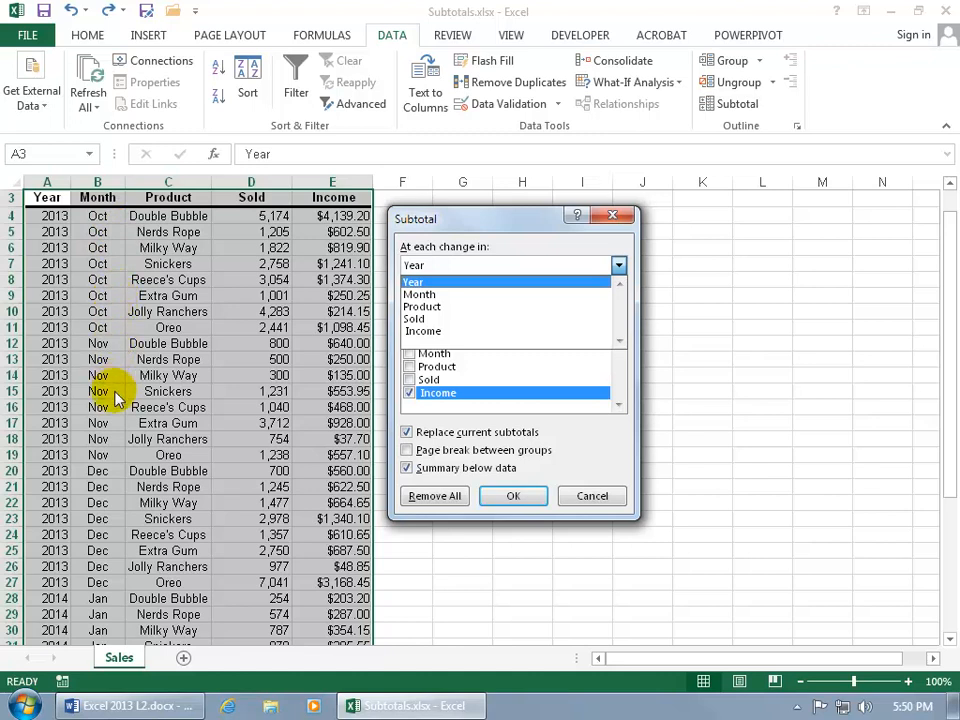
{"action": "left_click", "coordinate": [435, 295]}
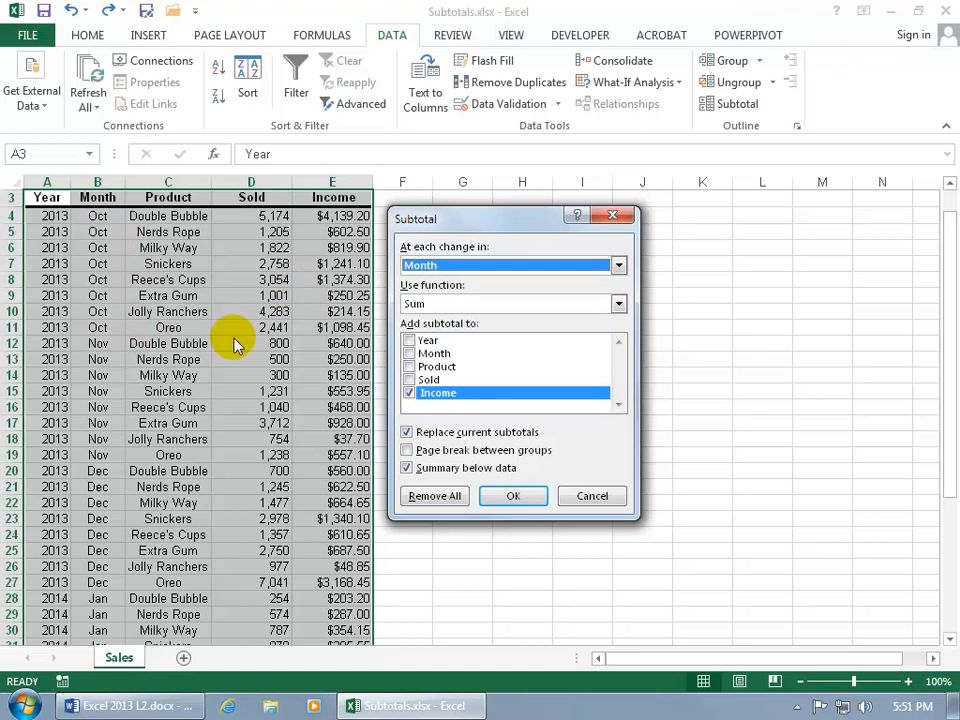
Step: Apply the subtotals with the Sum function to the Sold column only, leaving Income out
{"action": "left_click", "coordinate": [619, 304]}
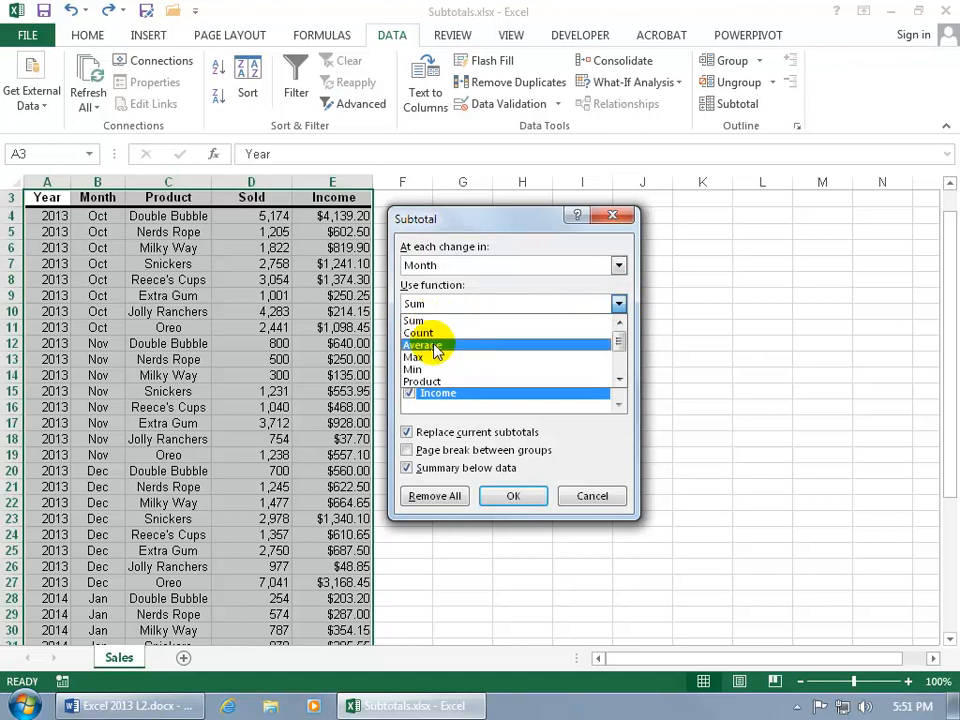
{"action": "mouse_move", "coordinate": [620, 343]}
{"action": "left_mouse_down"}
{"action": "mouse_move", "coordinate": [621, 362]}
{"action": "mouse_move", "coordinate": [619, 336]}
{"action": "left_mouse_up"}
{"action": "left_click", "coordinate": [531, 322]}
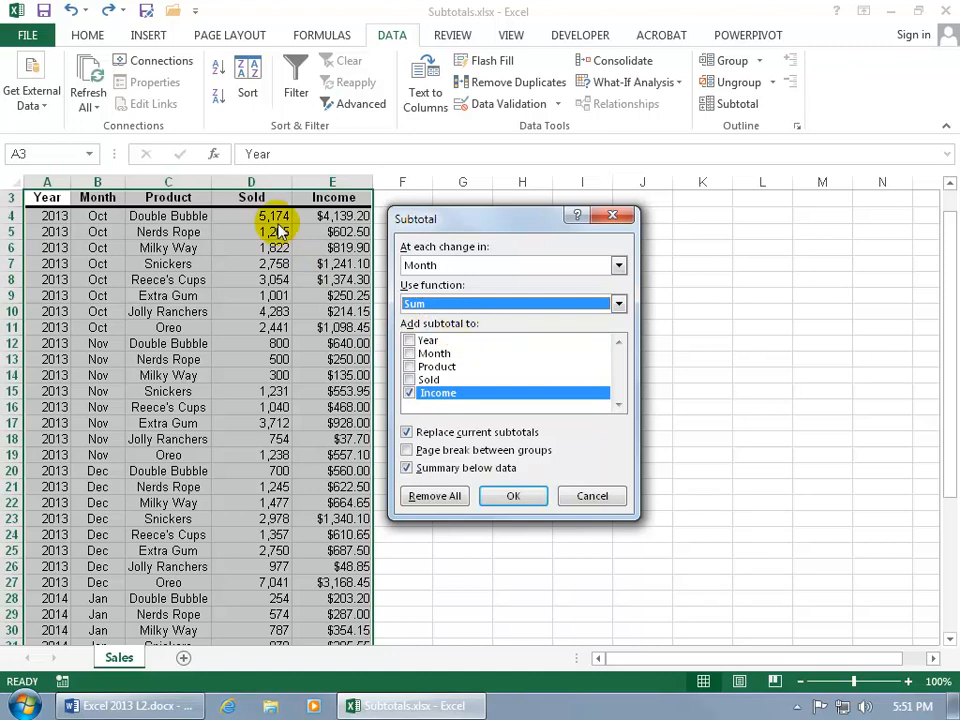
{"action": "left_click", "coordinate": [409, 380]}
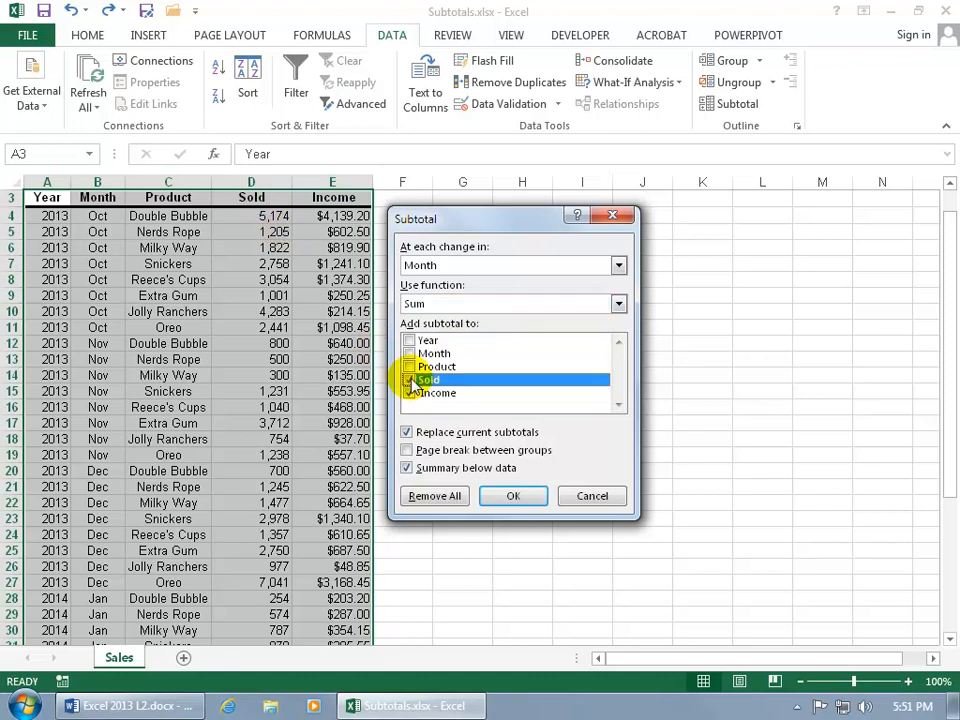
{"action": "left_click", "coordinate": [410, 393]}
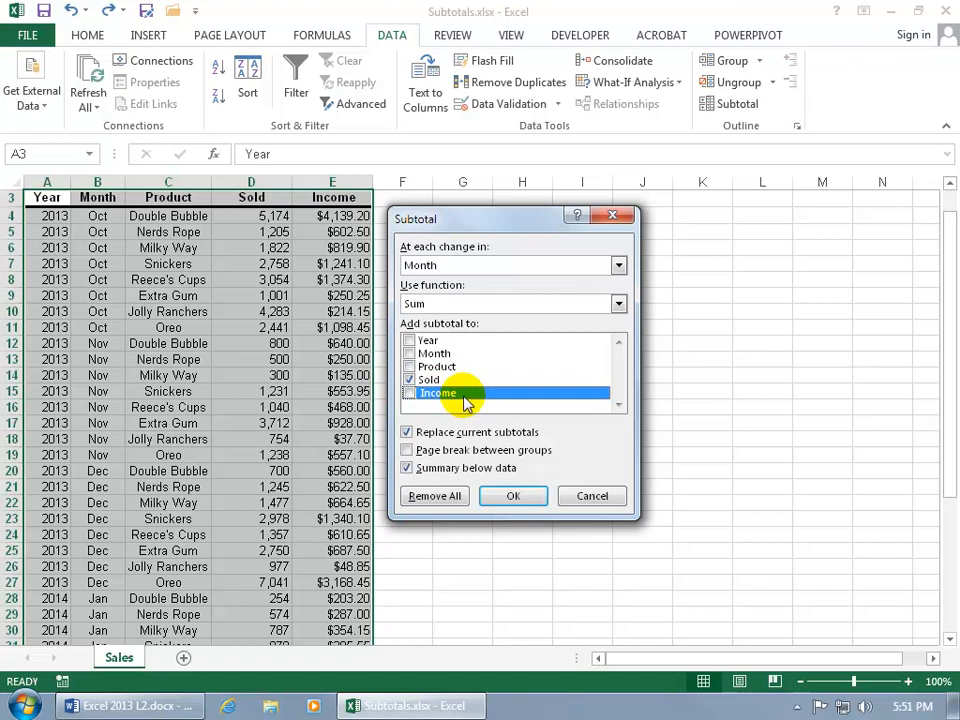
{"action": "left_click", "coordinate": [516, 496]}
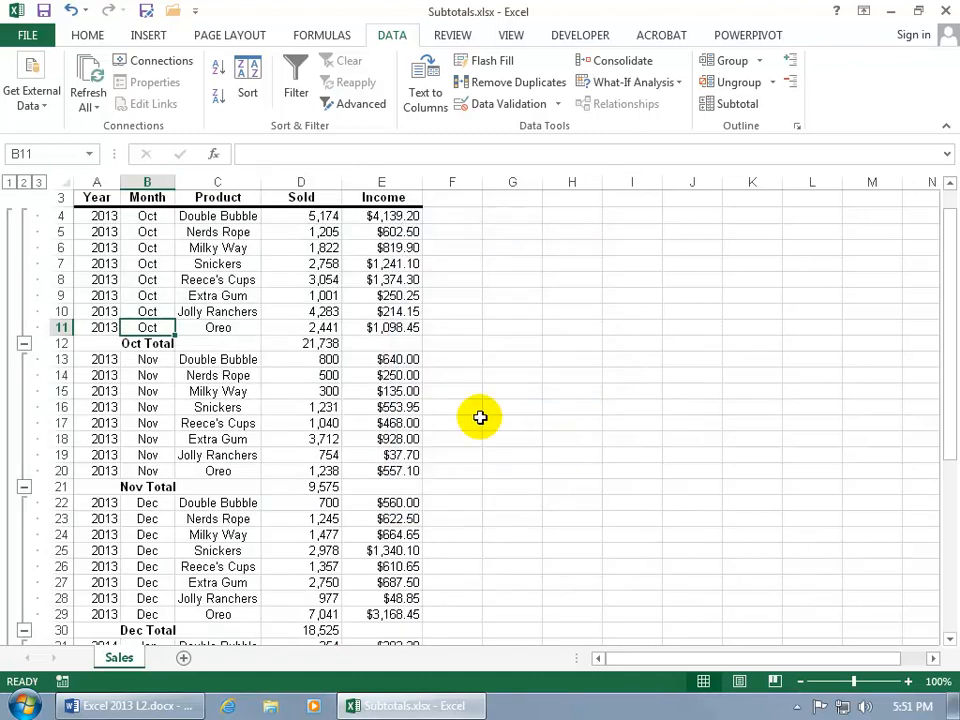
Step: Inspect the October and November subtotals and the grand total in the Sold column
{"action": "left_click", "coordinate": [318, 344]}
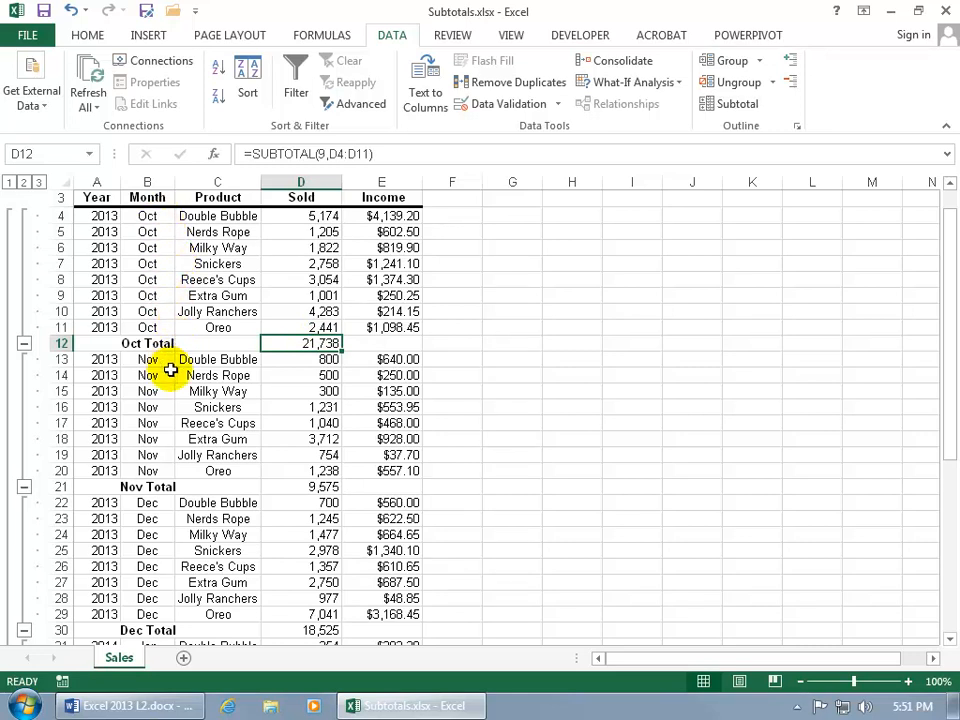
{"action": "left_click", "coordinate": [318, 488]}
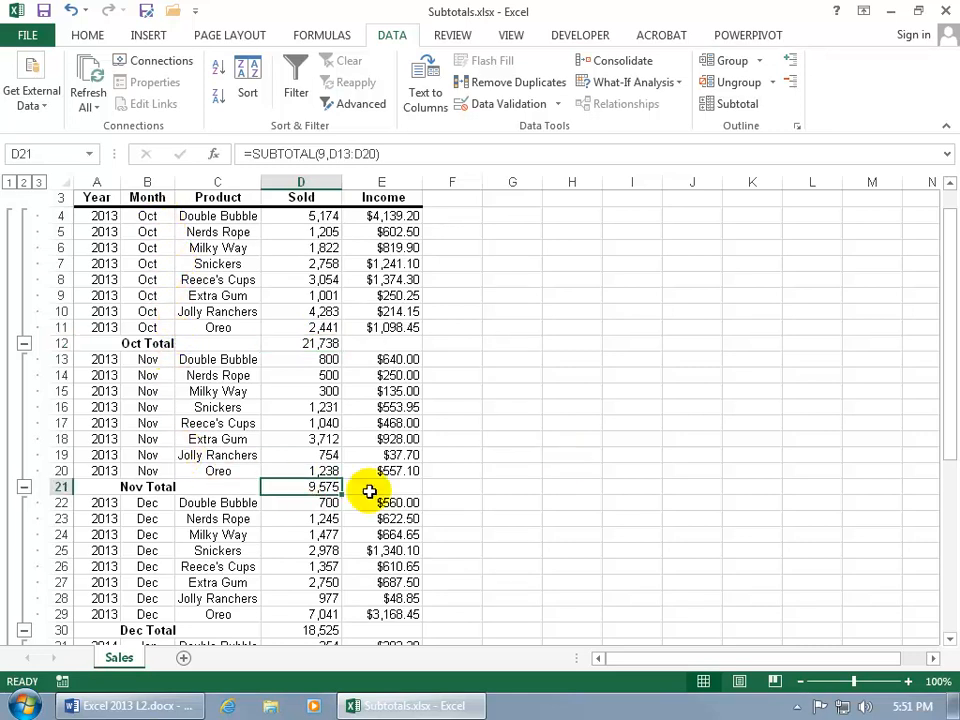
{"action": "scroll", "coordinate": [333, 521], "scroll_direction": "down", "scroll_amount": 9}
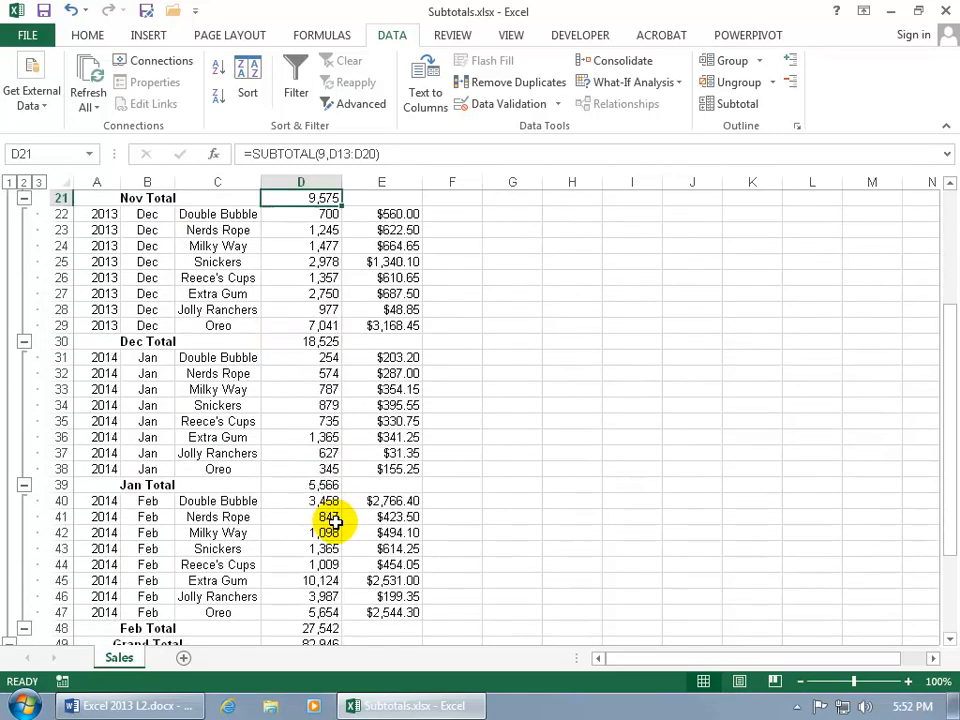
{"action": "left_click", "coordinate": [316, 504]}
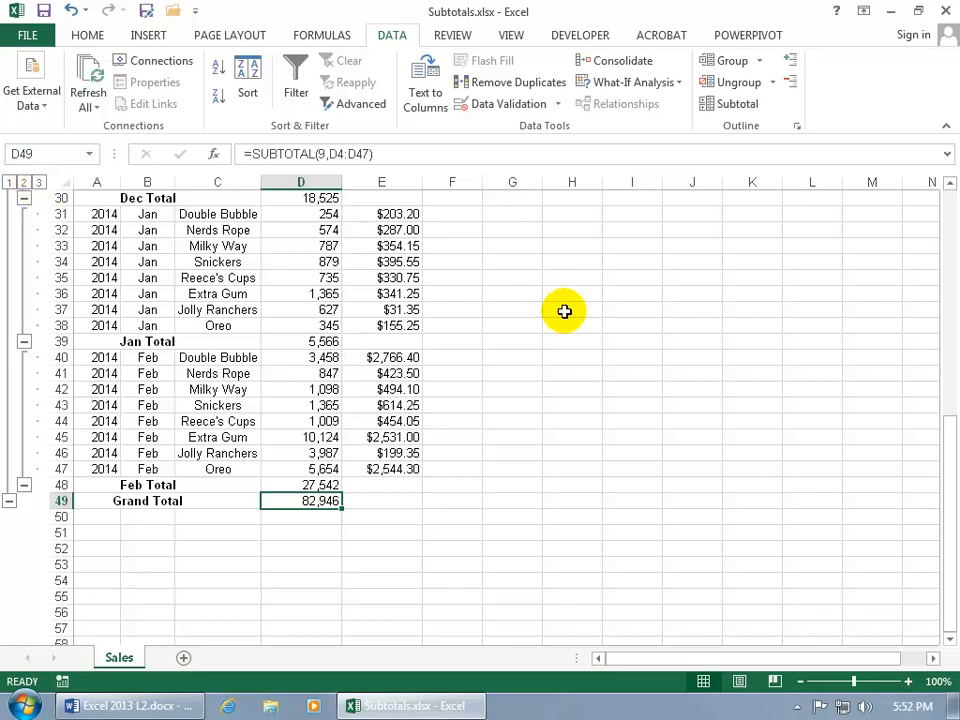
{"action": "left_click_drag", "start_coordinate": [945, 499], "coordinate": [936, 217]}
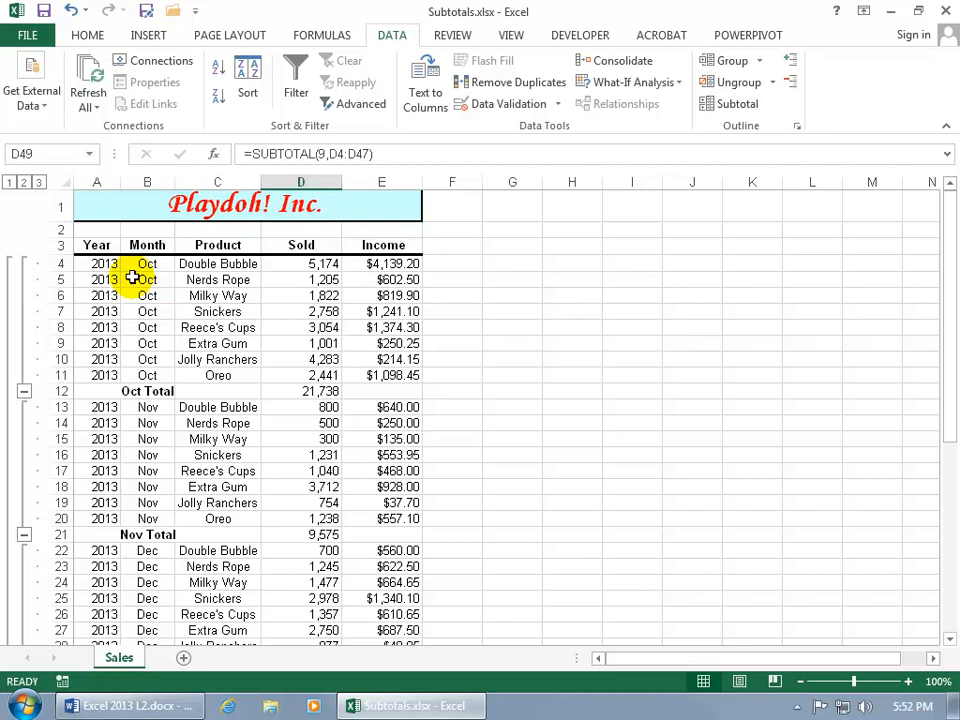
Step: View the subtotalled list at outline level 1, then level 2, and return to level 3 with all detail rows
{"action": "left_click", "coordinate": [9, 183]}
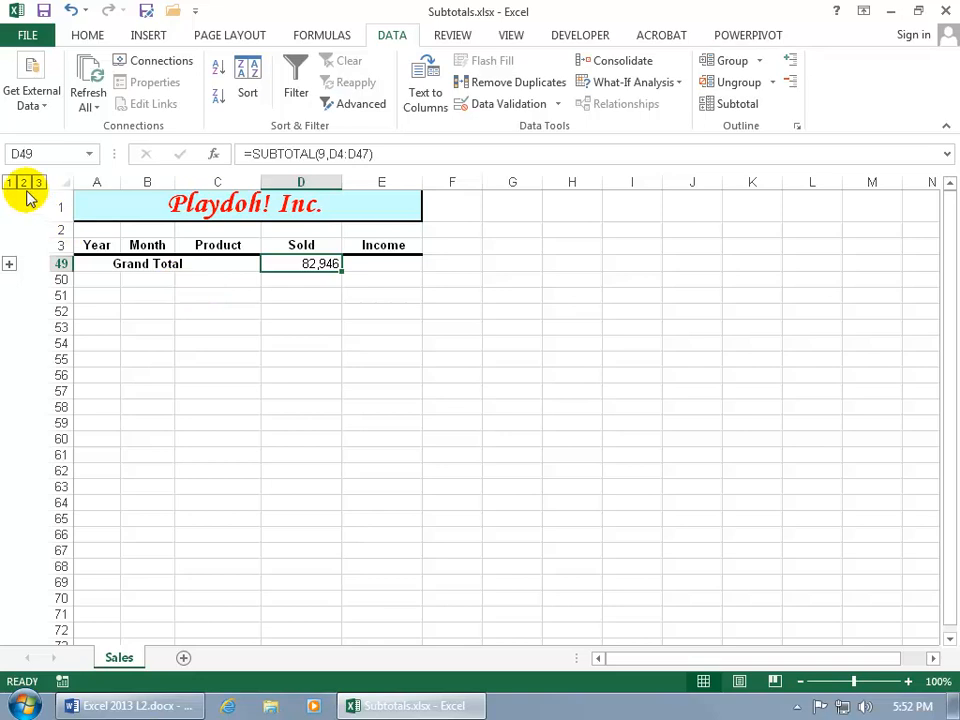
{"action": "left_click", "coordinate": [23, 183]}
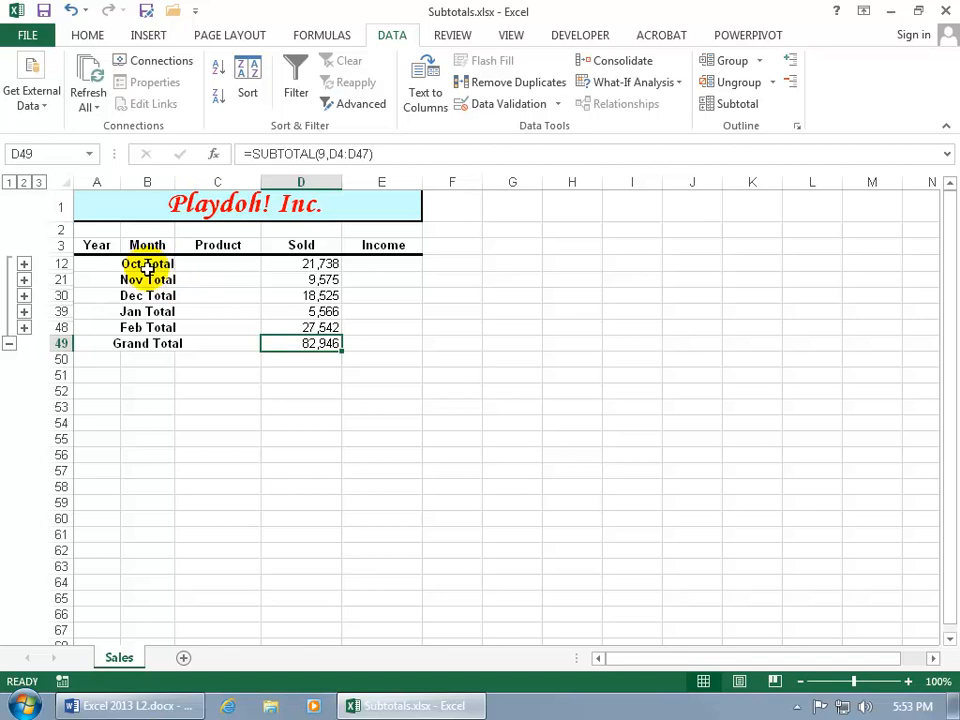
{"action": "left_click", "coordinate": [38, 182]}
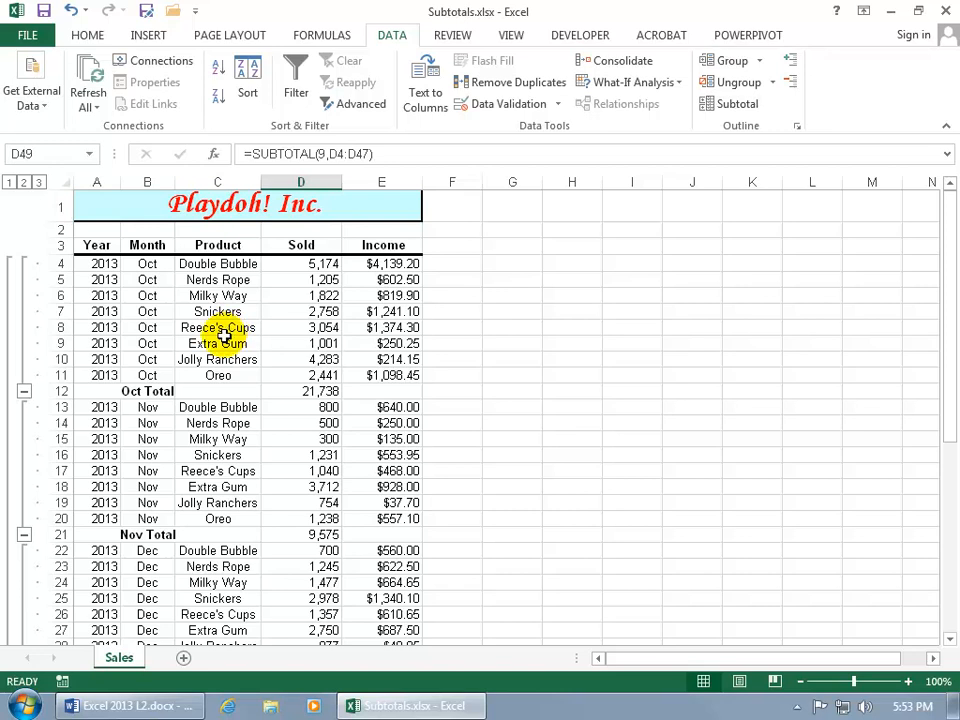
Step: Collapse the October and December groups, expand December again, and restore all detail rows in the outline
{"action": "left_click", "coordinate": [24, 392]}
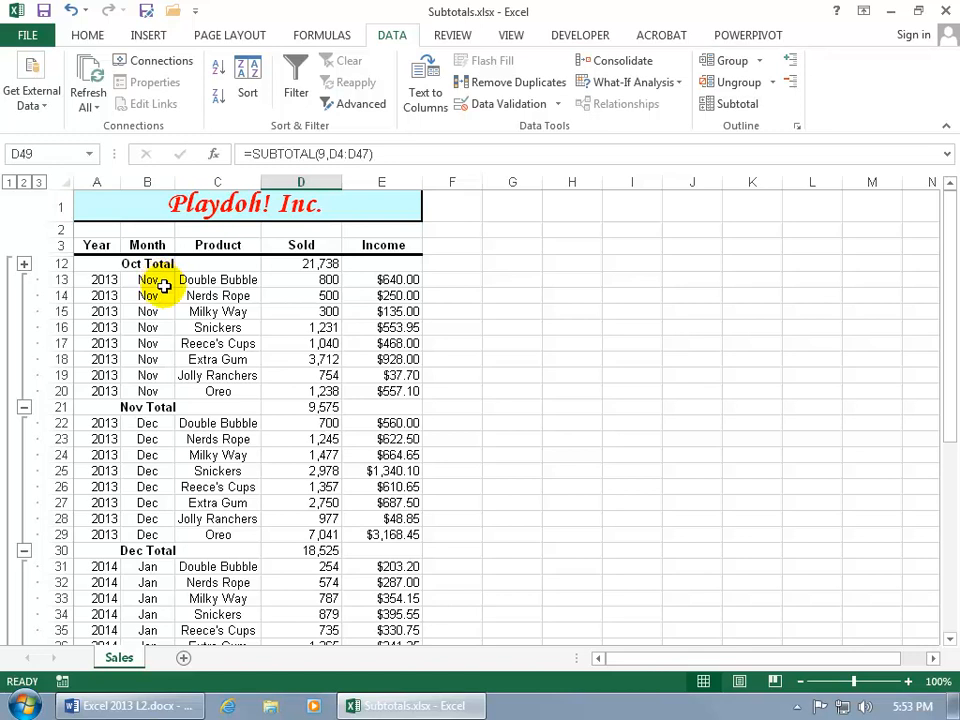
{"action": "left_click", "coordinate": [23, 551]}
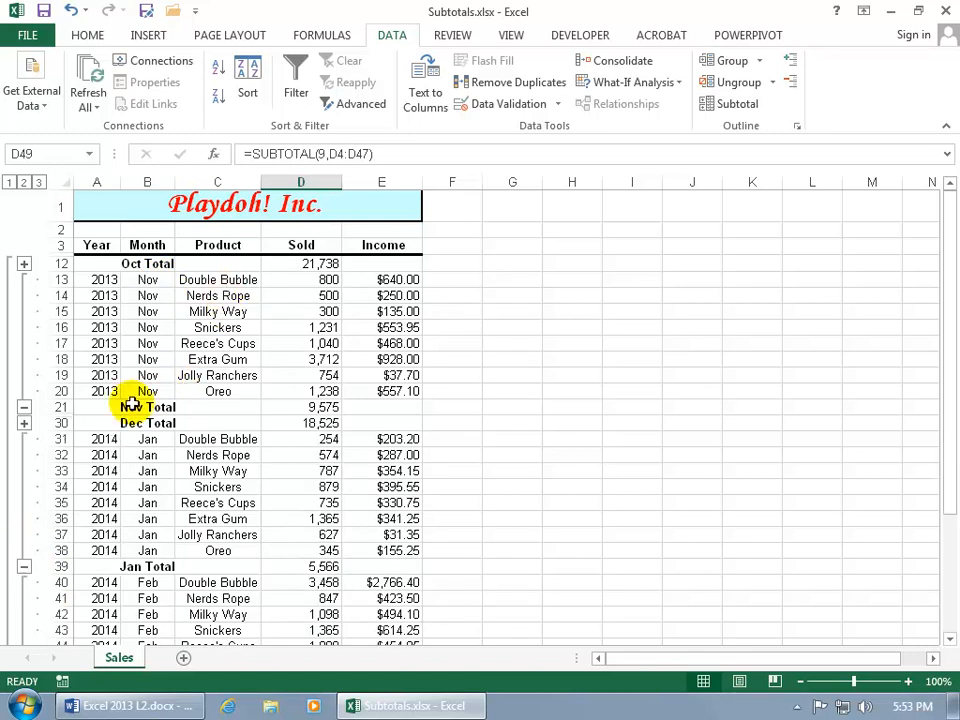
{"action": "left_click", "coordinate": [23, 423]}
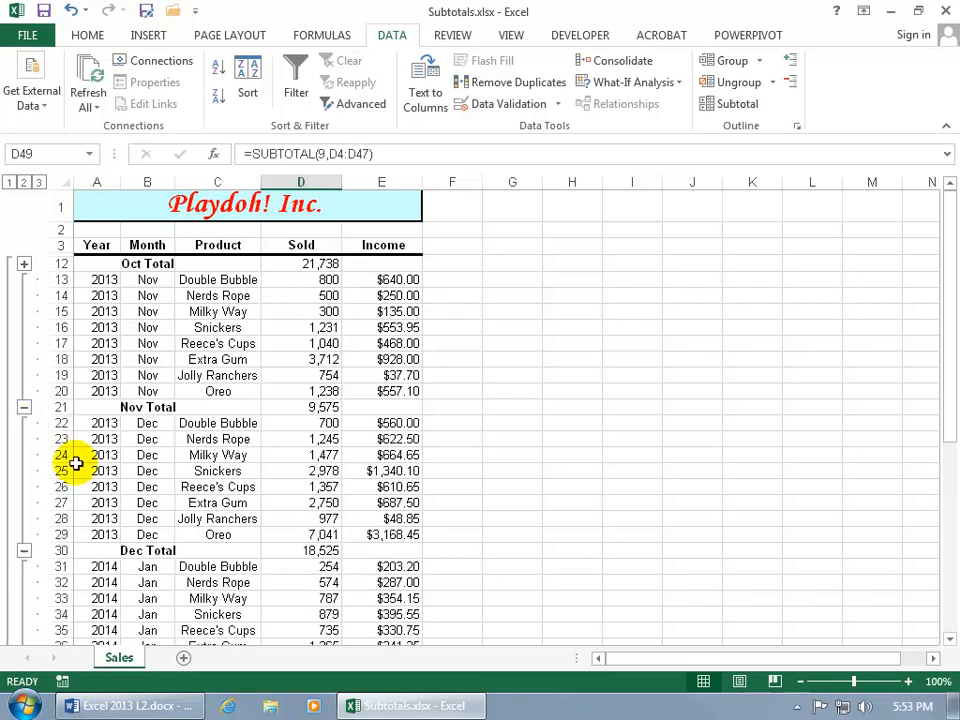
{"action": "left_click", "coordinate": [38, 182]}
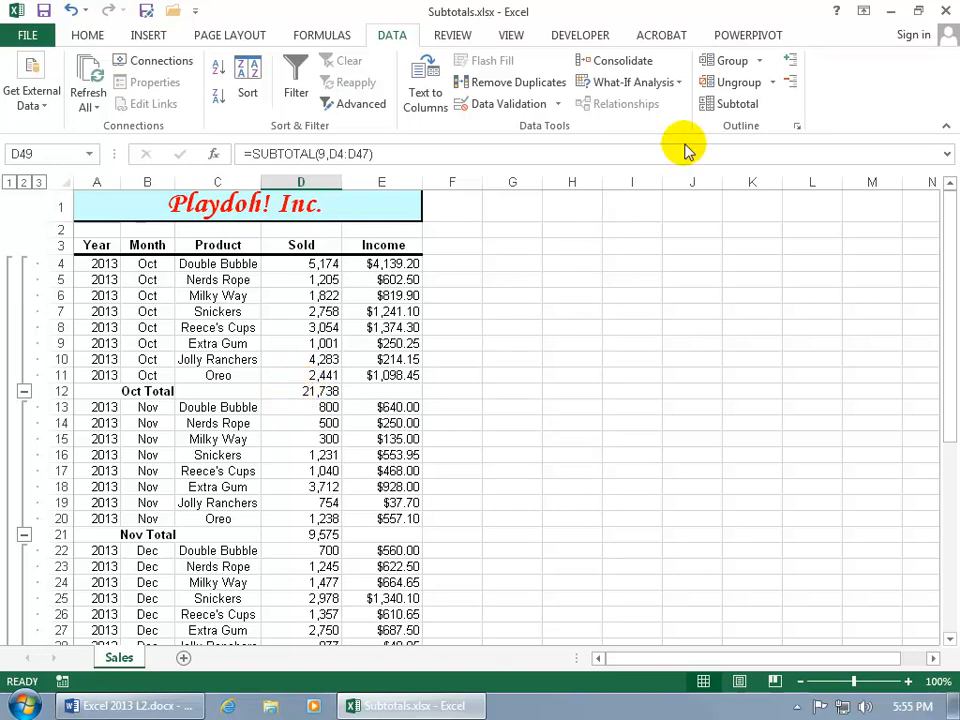
Step: Remove all subtotals from the sales list
{"action": "left_click", "coordinate": [737, 103]}
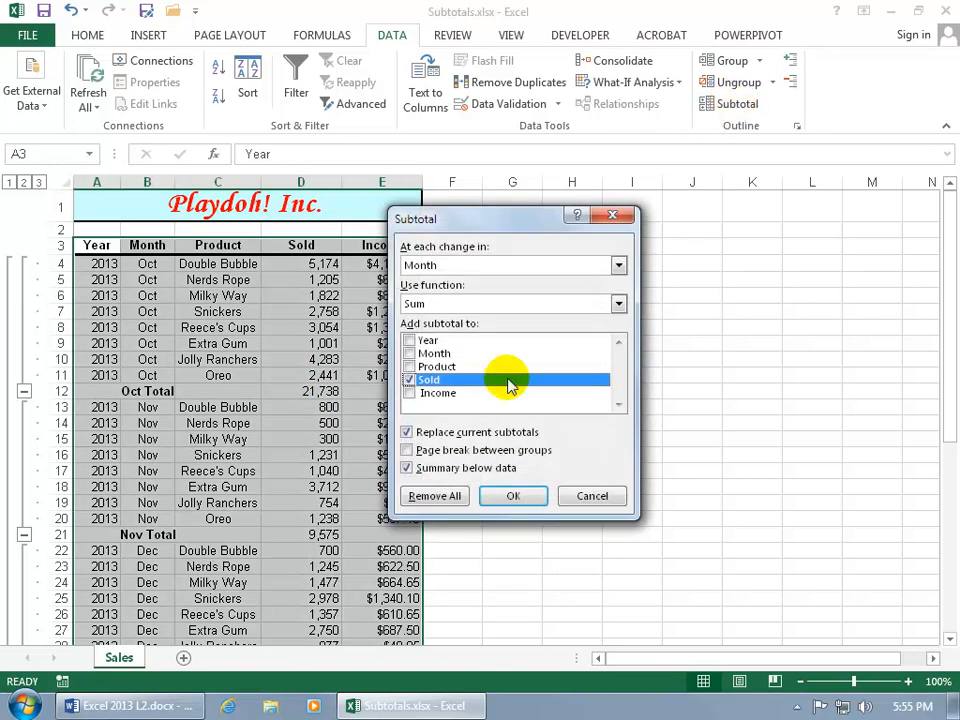
{"action": "left_click", "coordinate": [431, 496]}
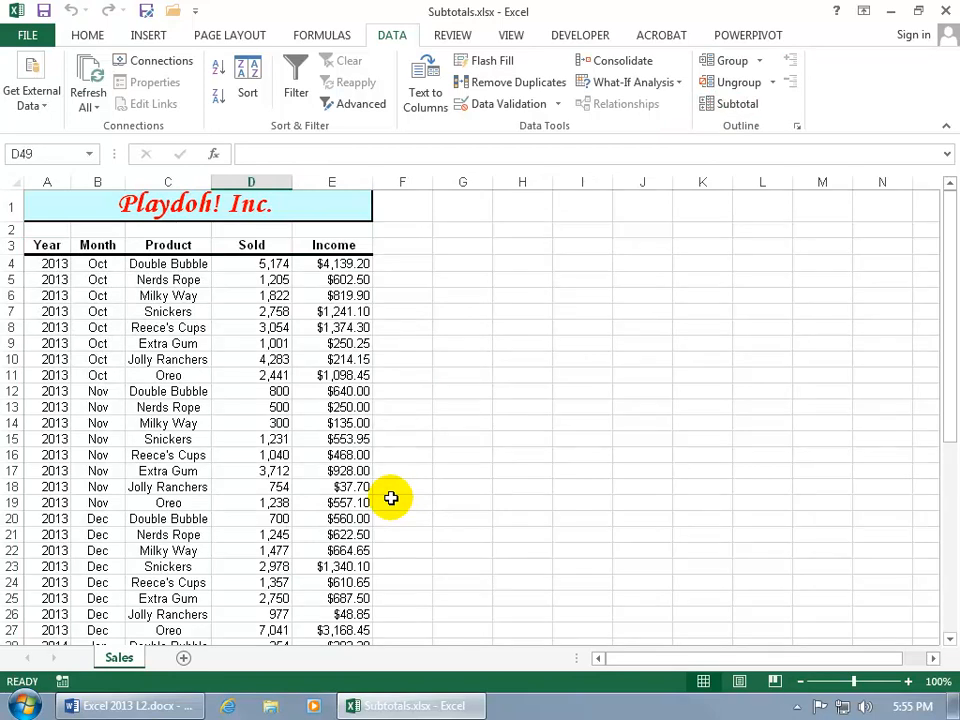
Step: Begin a SUBTOTAL formula in cell E44 below the Income column, using function number 9 (SUM)
{"action": "scroll", "coordinate": [390, 498], "scroll_direction": "down", "scroll_amount": 8}
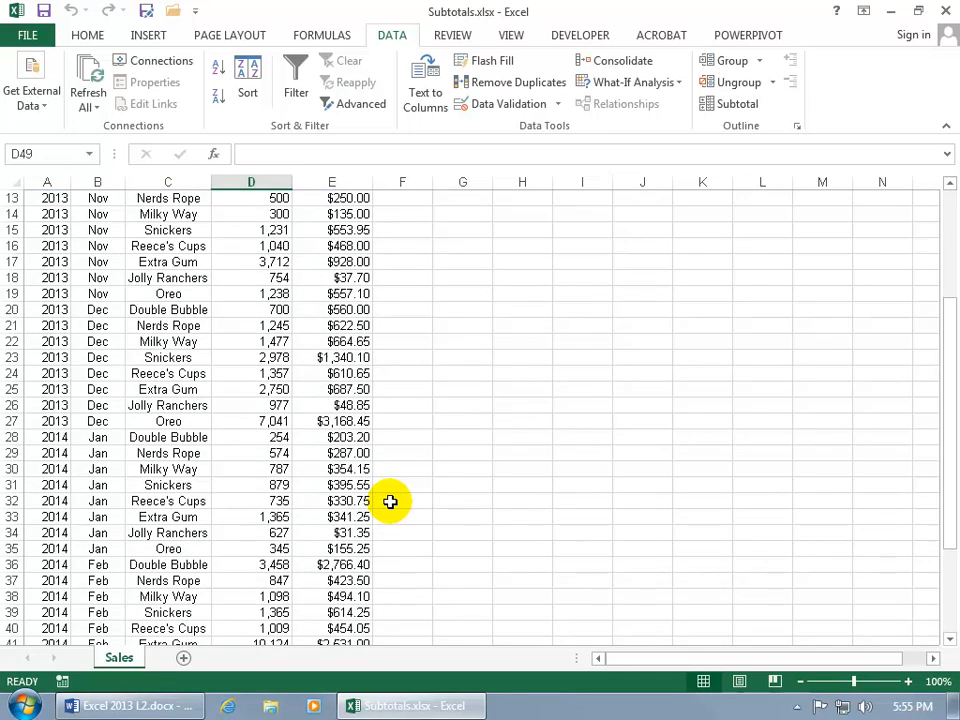
{"action": "left_click", "coordinate": [339, 508]}
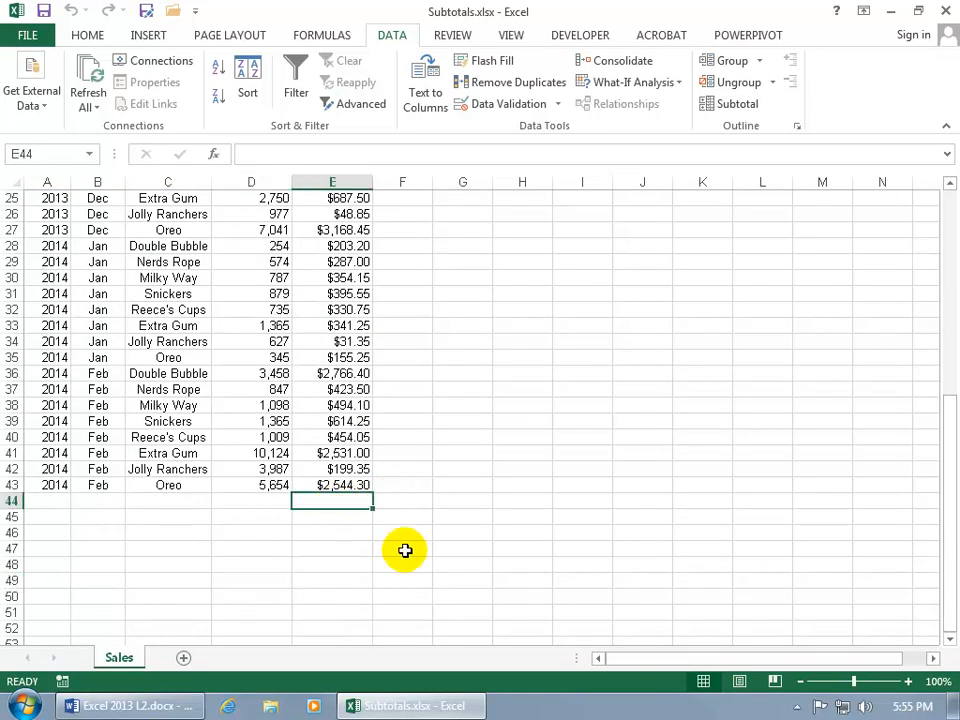
{"action": "type", "text": "=sub"}
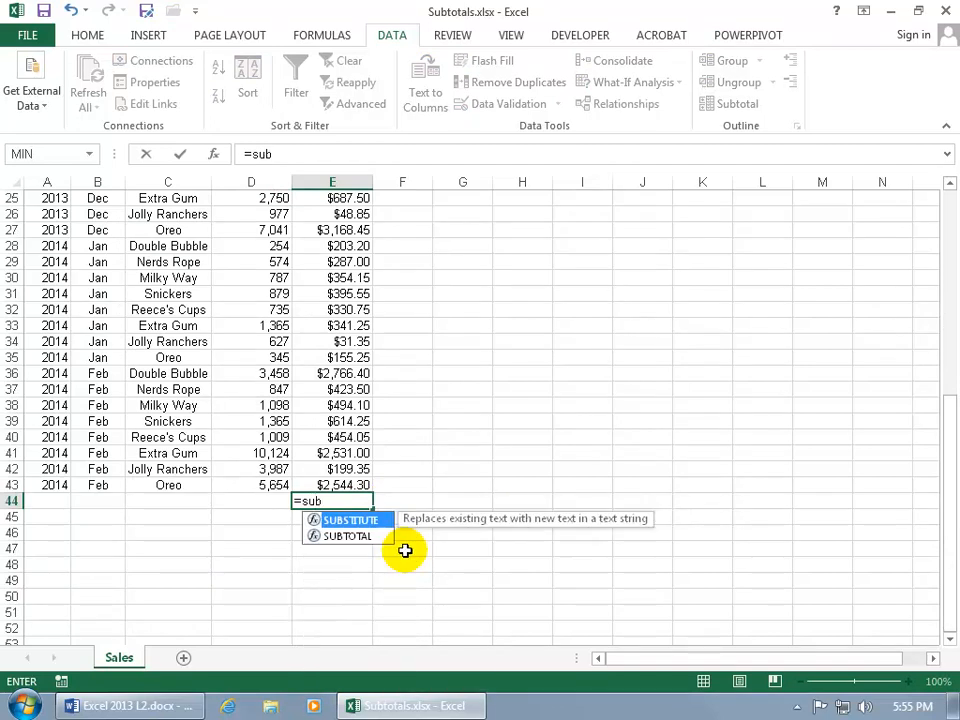
{"action": "key", "text": "Down"}
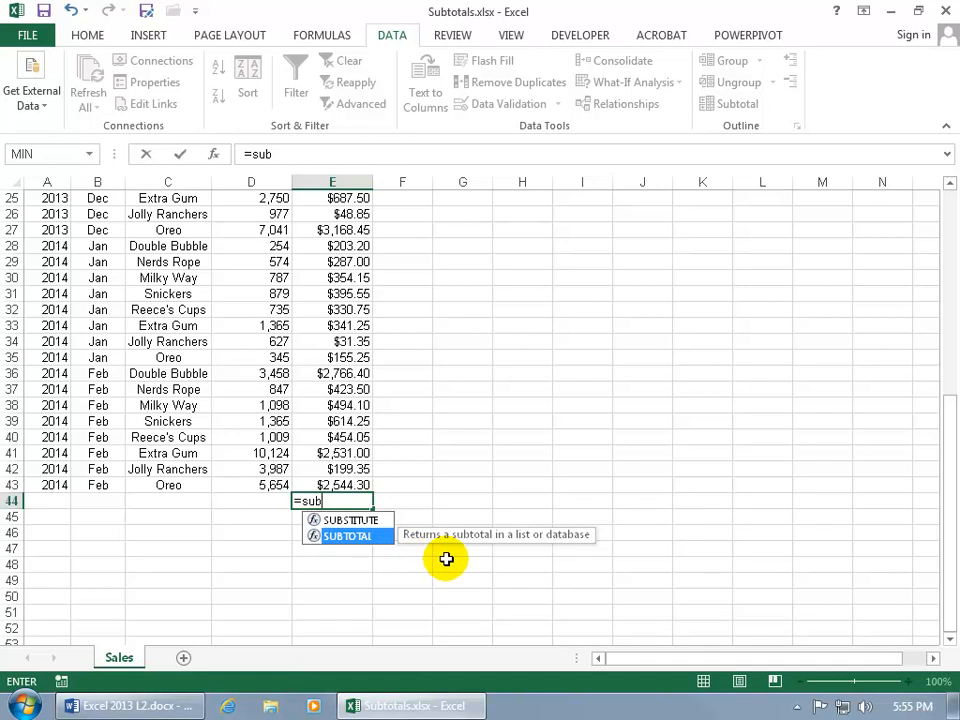
{"action": "key", "text": "Tab"}
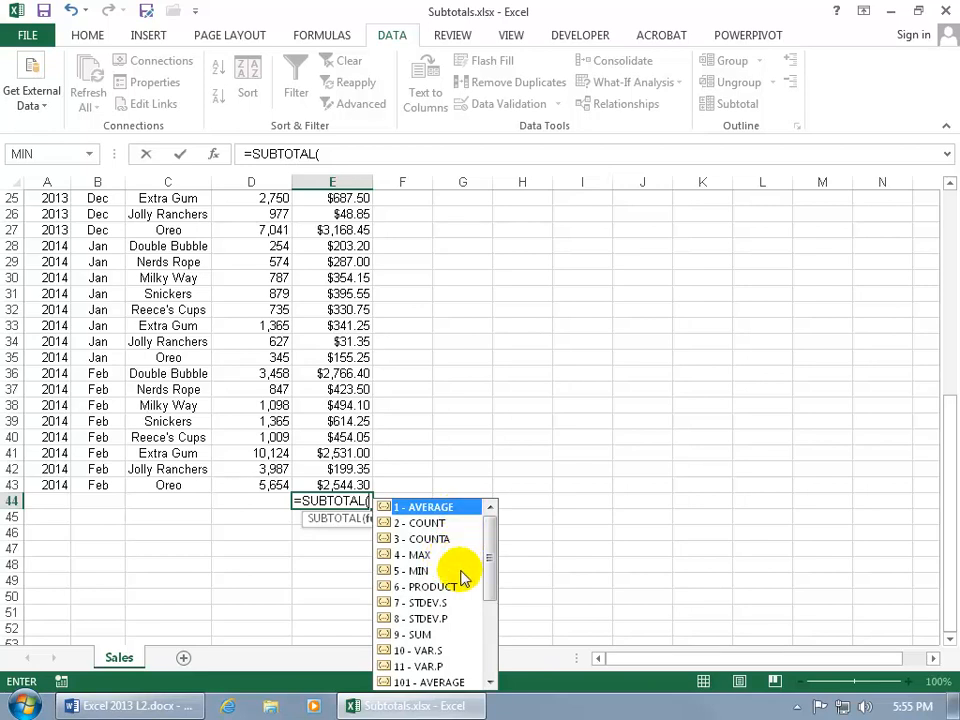
{"action": "double_click", "coordinate": [420, 634]}
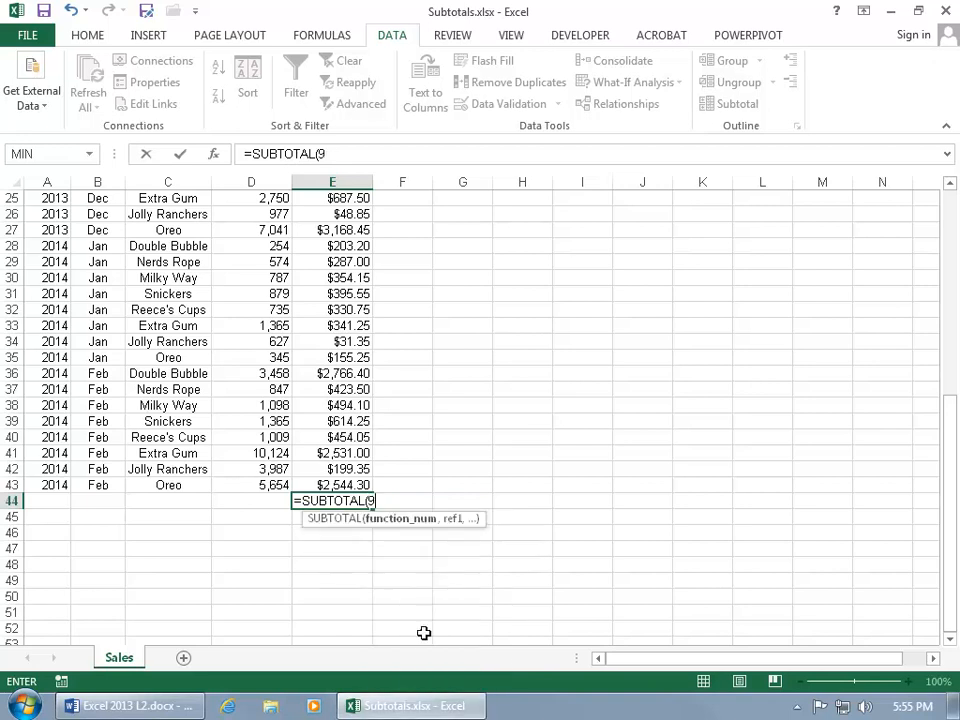
{"action": "type", "text": ","}
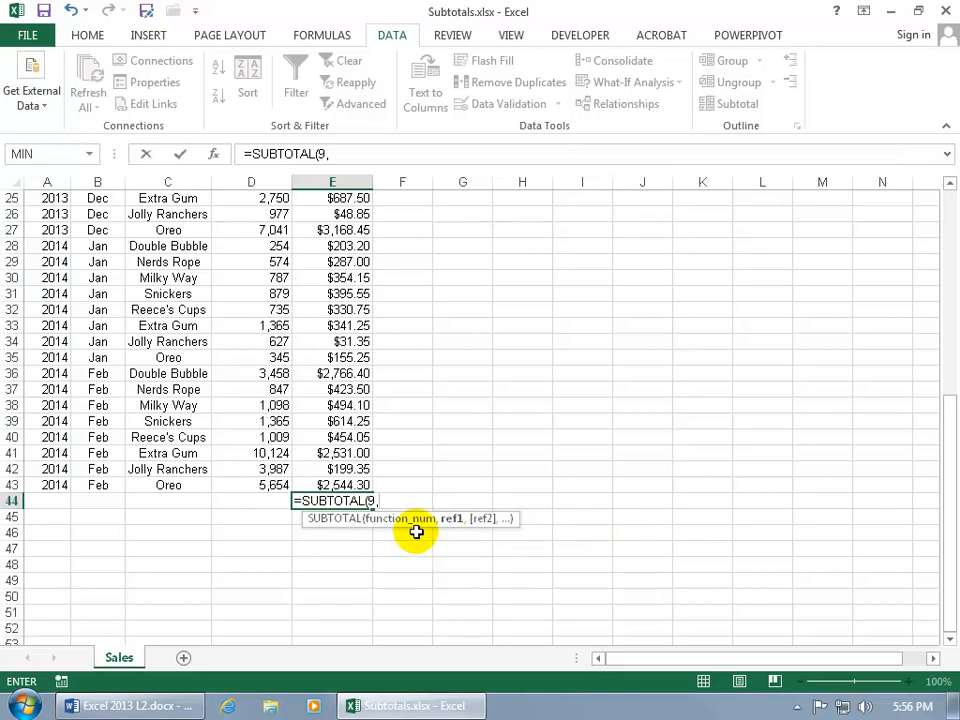
Step: Complete the formula in E44 with the Income range E4:E43 as its only reference, giving =SUBTOTAL(9,E4:E43)
{"action": "left_click_drag", "start_coordinate": [360, 485], "coordinate": [331, 264]}
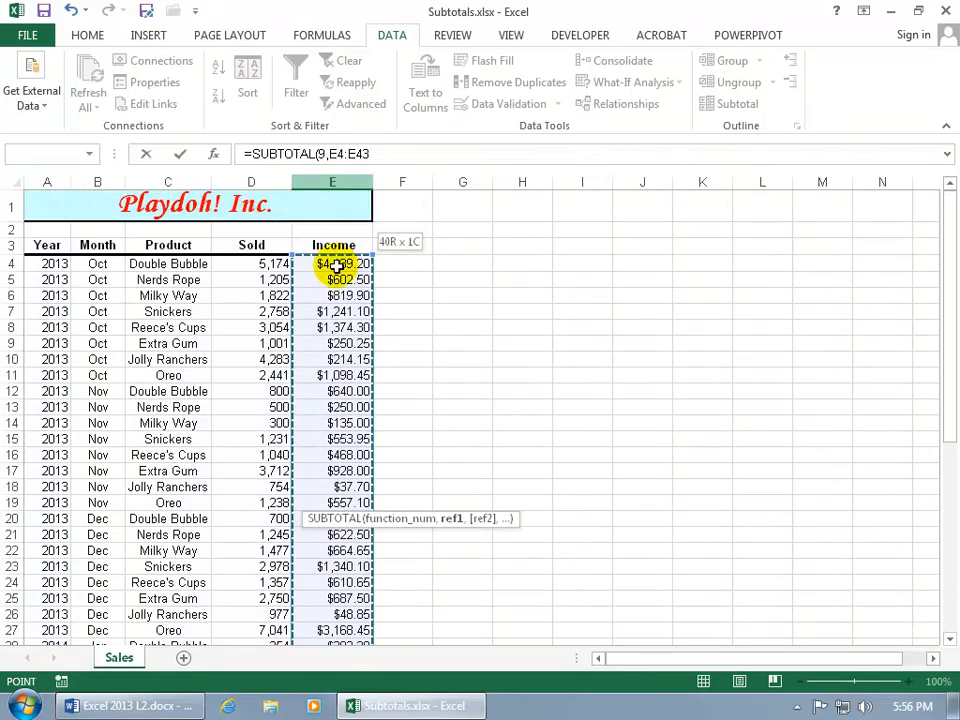
{"action": "type", "text": ","}
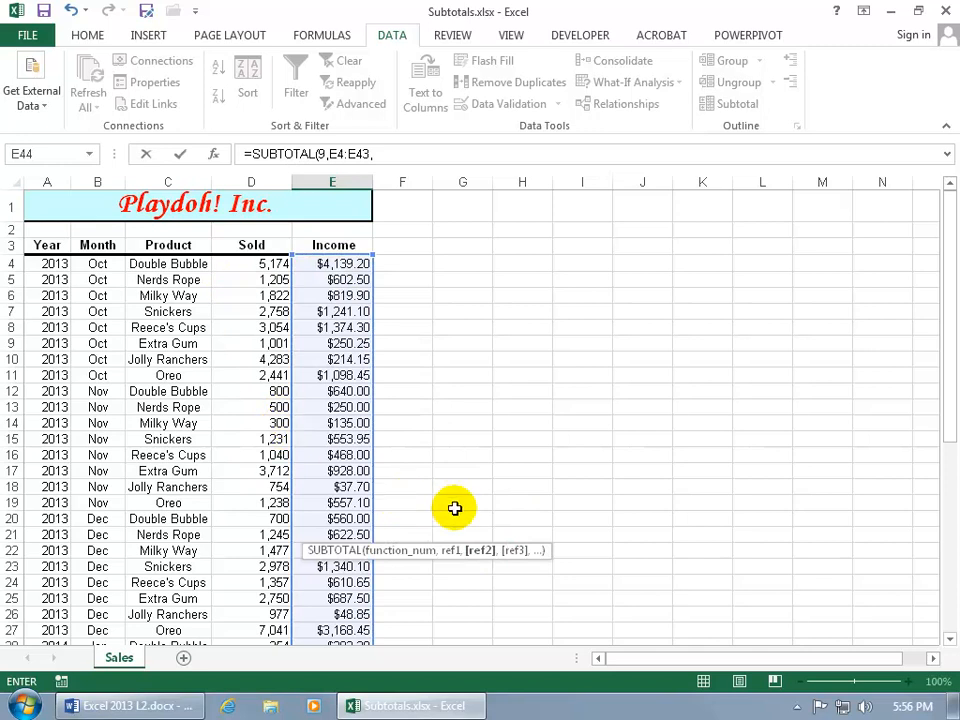
{"action": "left_click_drag", "start_coordinate": [952, 300], "coordinate": [948, 610]}
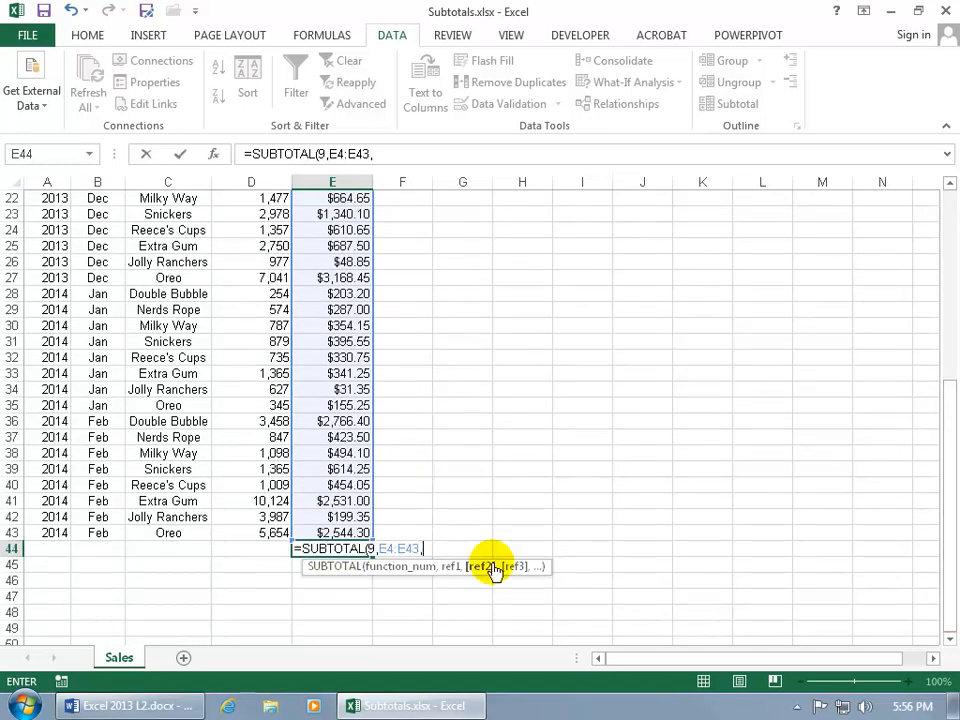
{"action": "key", "text": "BackSpace"}
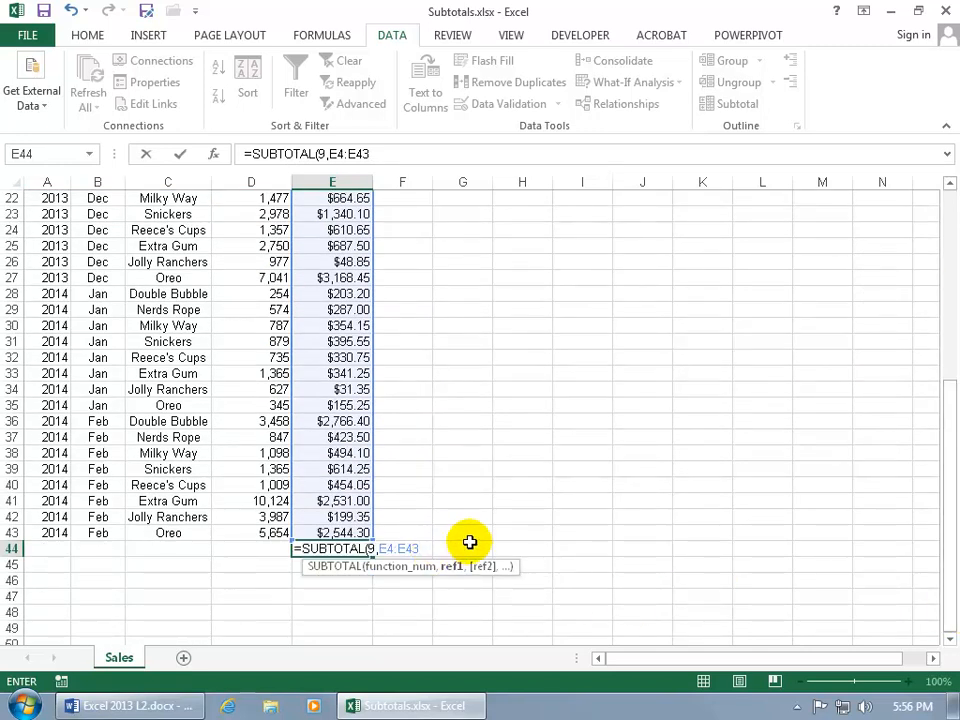
{"action": "type", "text": ")"}
{"action": "key", "text": "Return"}
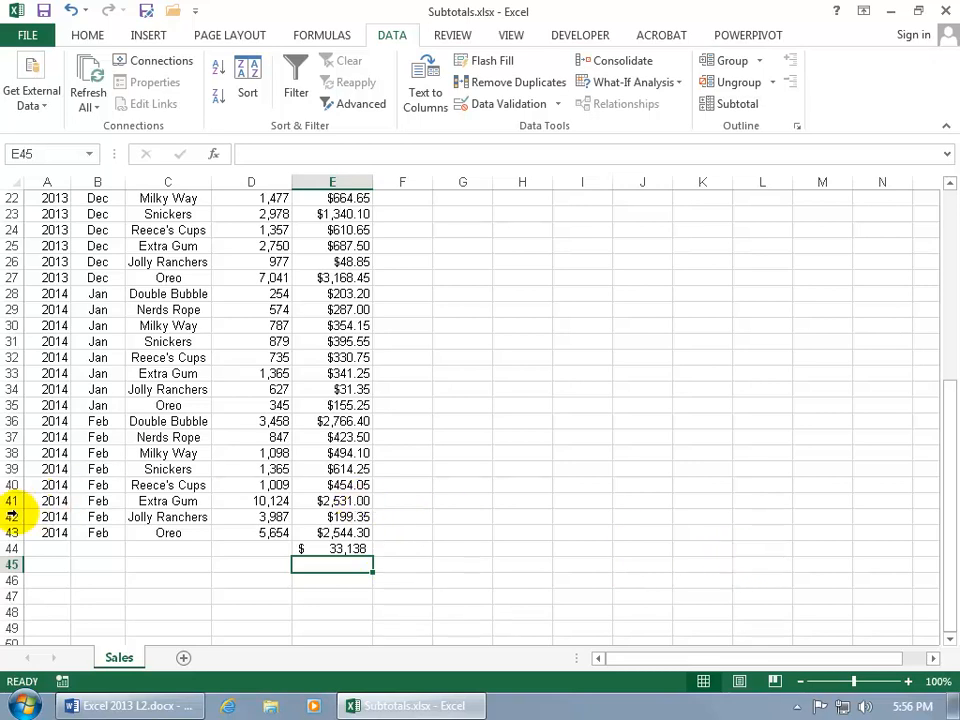
Step: Hide rows 4 through 42 of the sales list
{"action": "left_click_drag", "start_coordinate": [10, 517], "coordinate": [9, 266]}
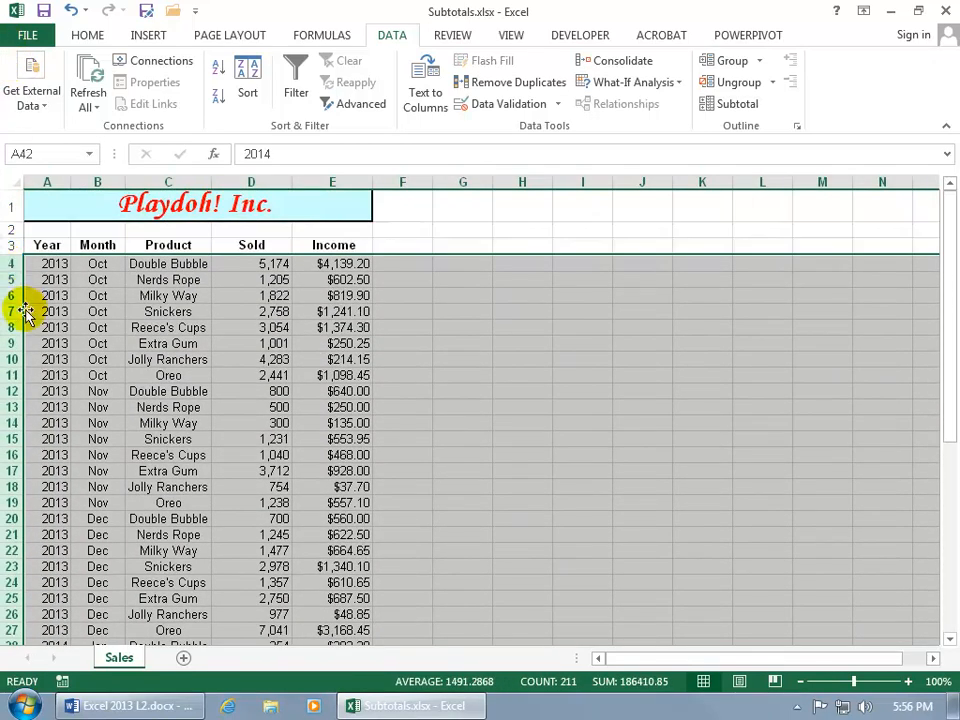
{"action": "right_click", "coordinate": [11, 313]}
{"action": "left_click", "coordinate": [56, 562]}
{"action": "left_click_drag", "start_coordinate": [955, 381], "coordinate": [951, 290]}
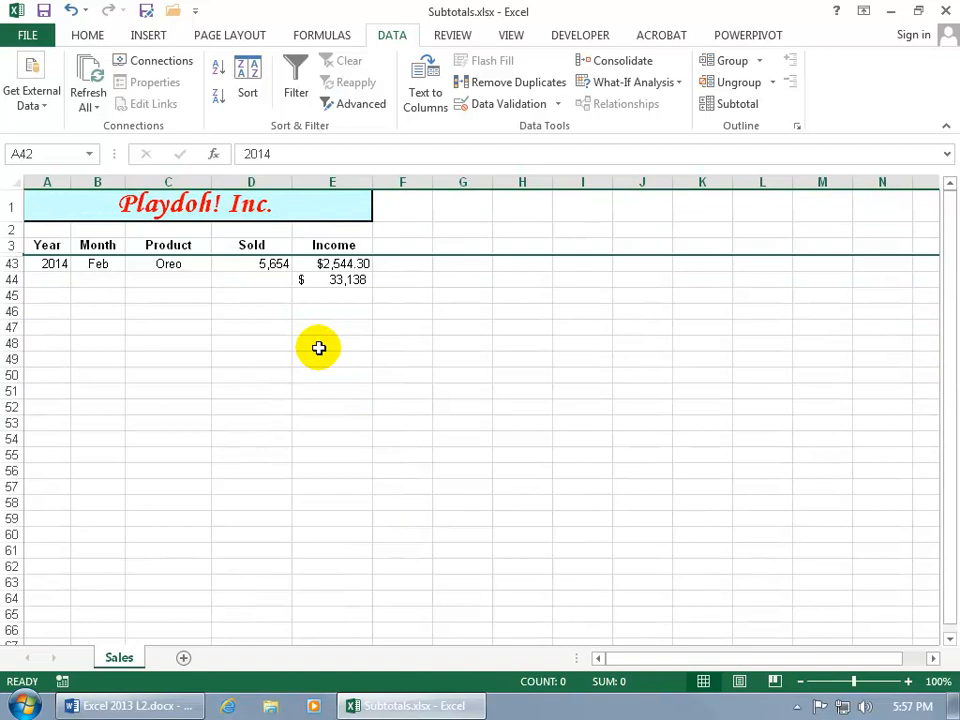